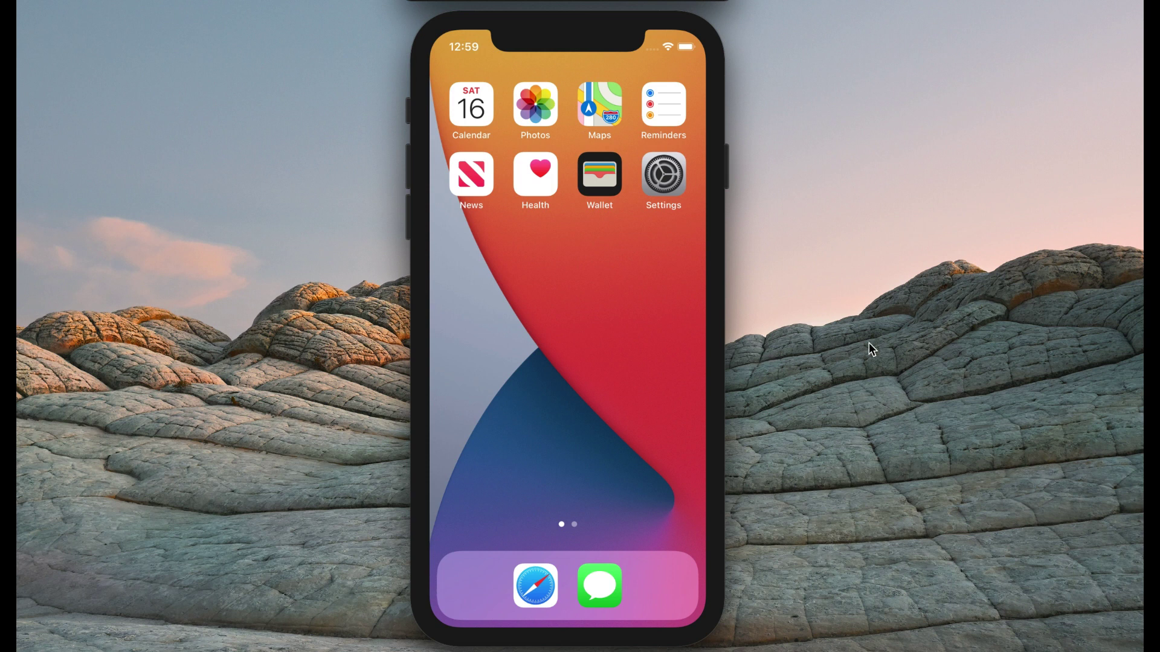
Check the iPhone's full iOS version and build number in Settings.
click(664, 175)
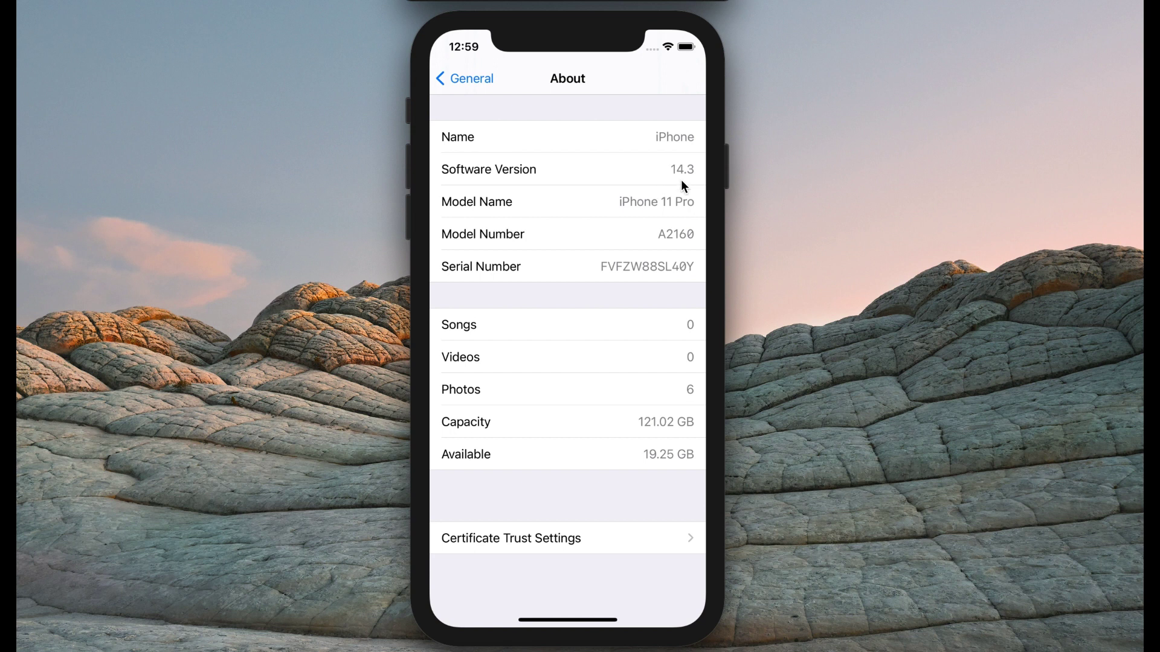
click(693, 181)
click(477, 78)
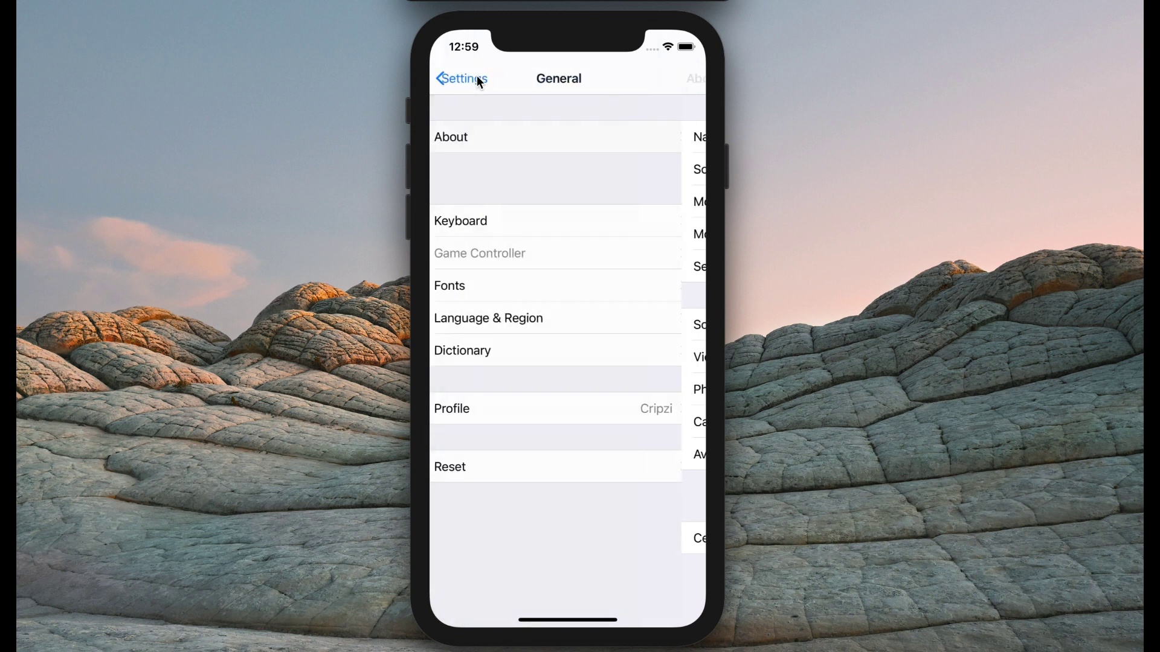
Bring up the zeejb.com Cripzi jailbreak repo signer page in Safari.
drag(561, 624, 596, 350)
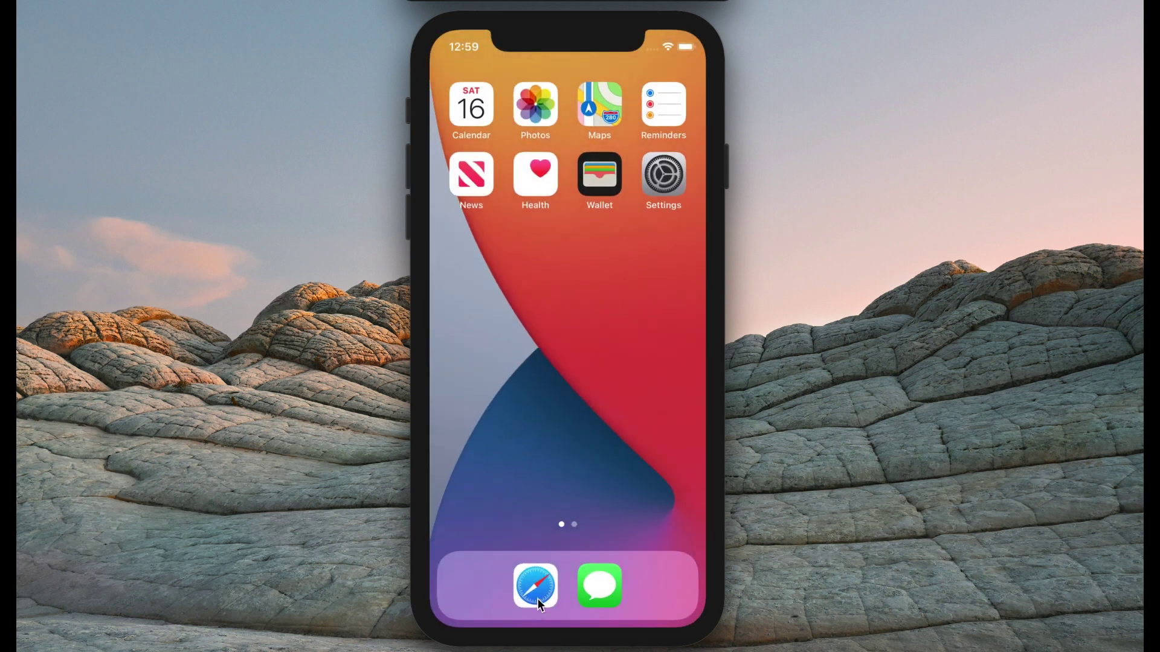
click(536, 594)
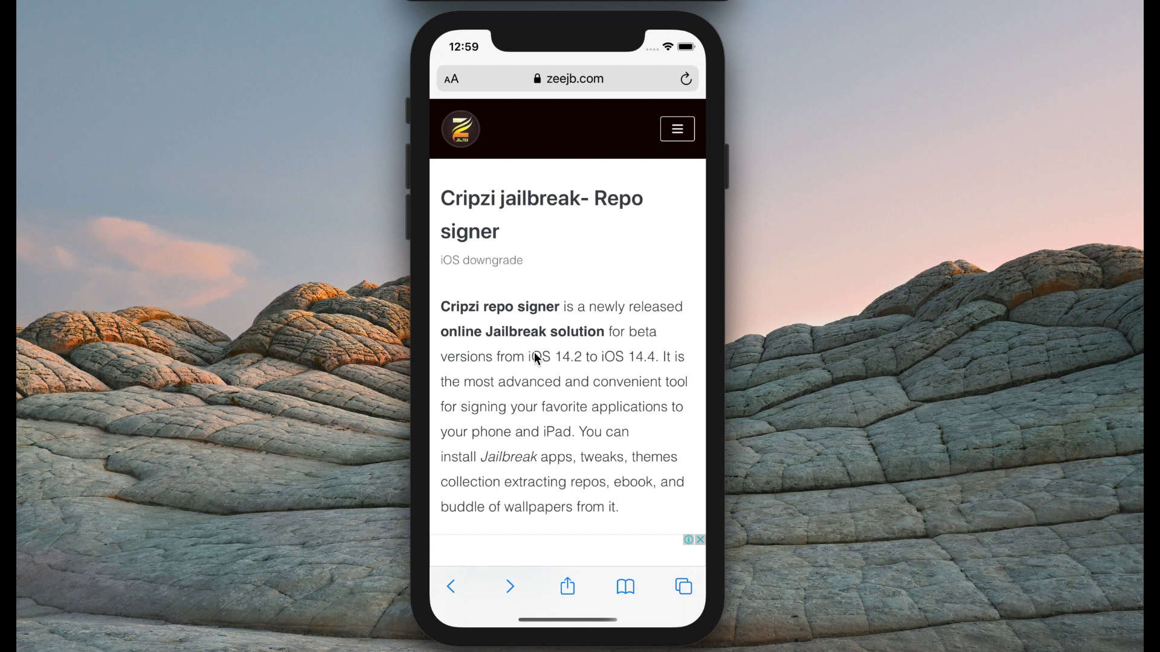
drag(541, 368, 547, 296)
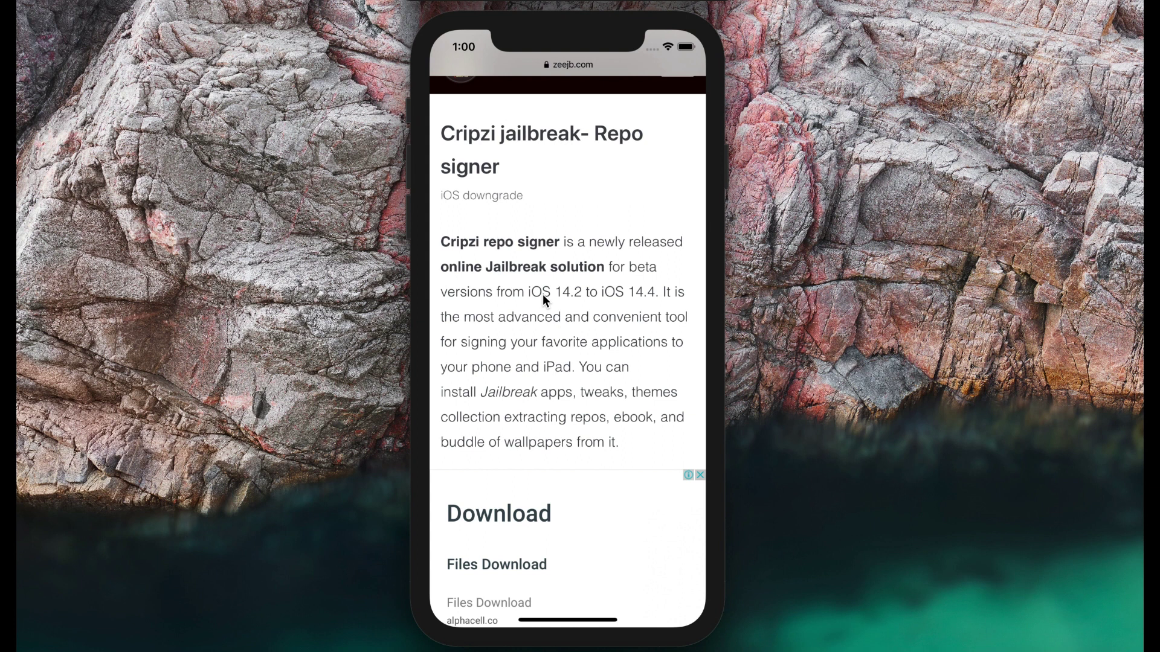
Scroll past the compatibility lists and Quick links to the How to Install Cripzi? guide.
scroll(550, 290, down, 10)
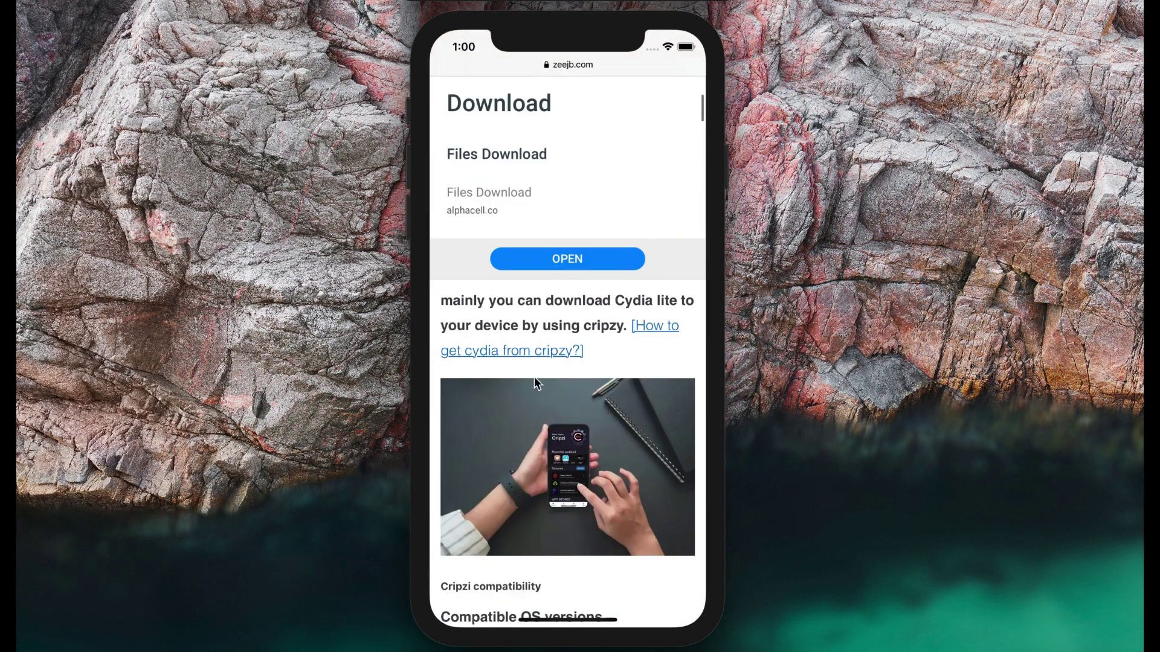
scroll(522, 453, down, 5)
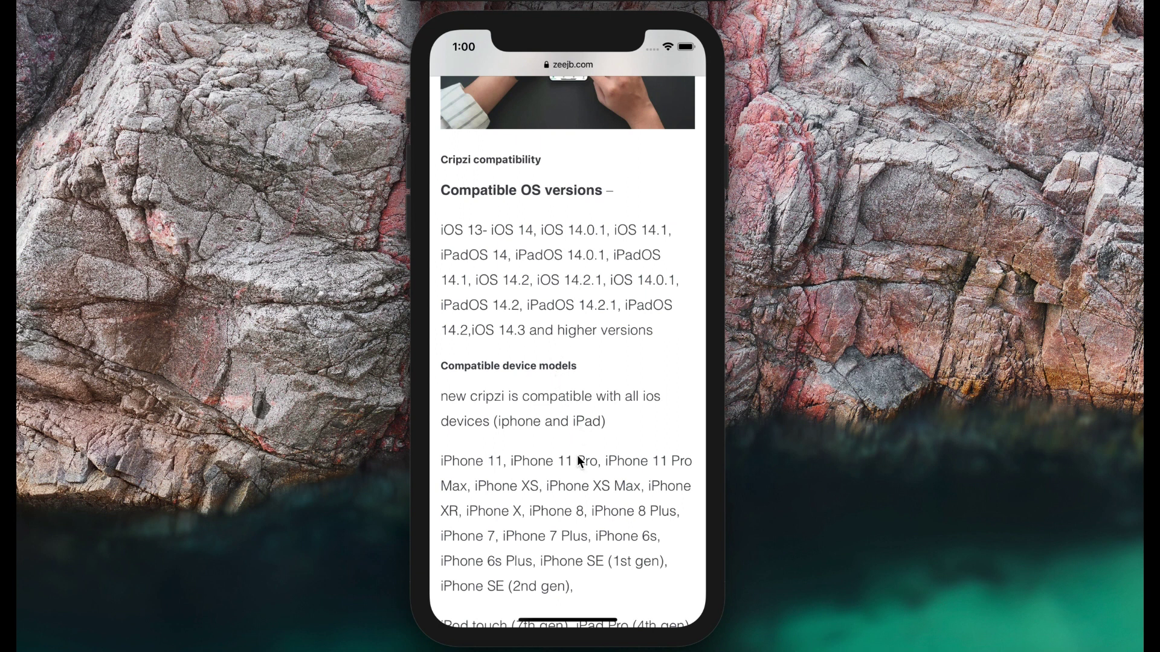
scroll(578, 466, down, 3)
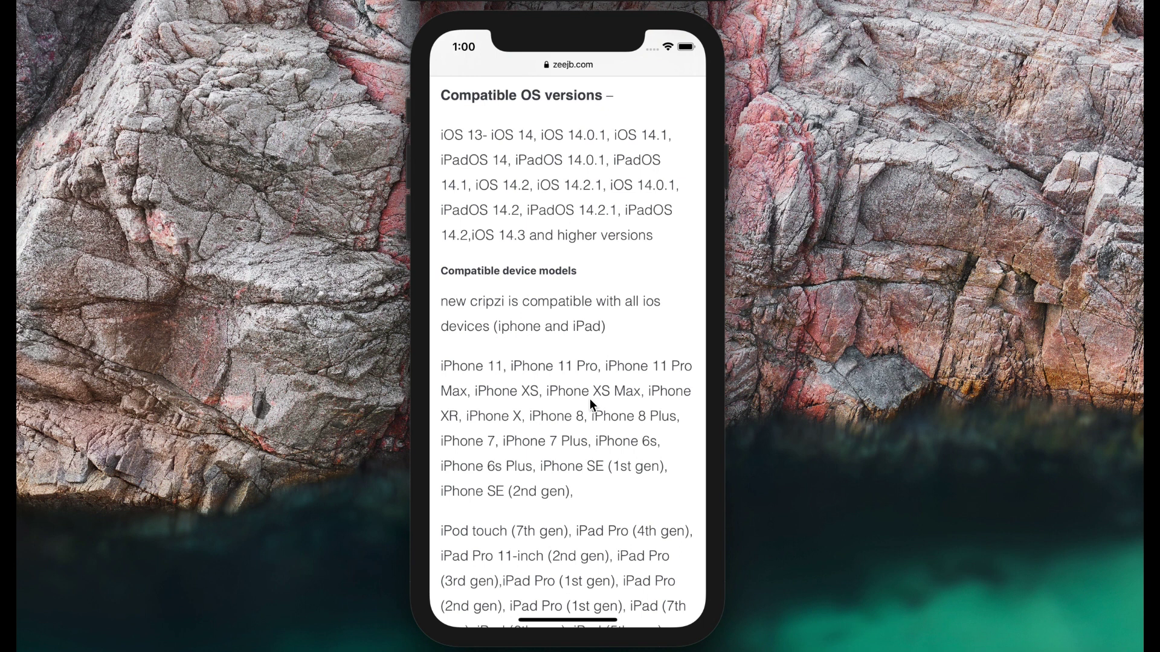
scroll(551, 503, down, 10)
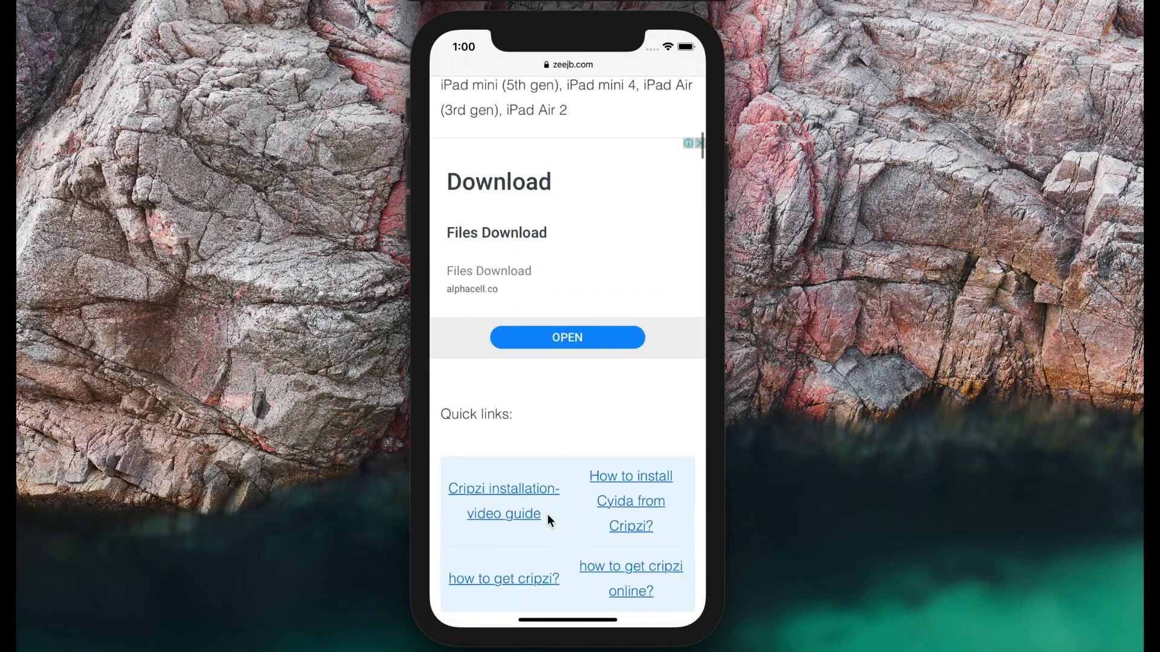
drag(522, 515, 558, 308)
drag(542, 490, 559, 281)
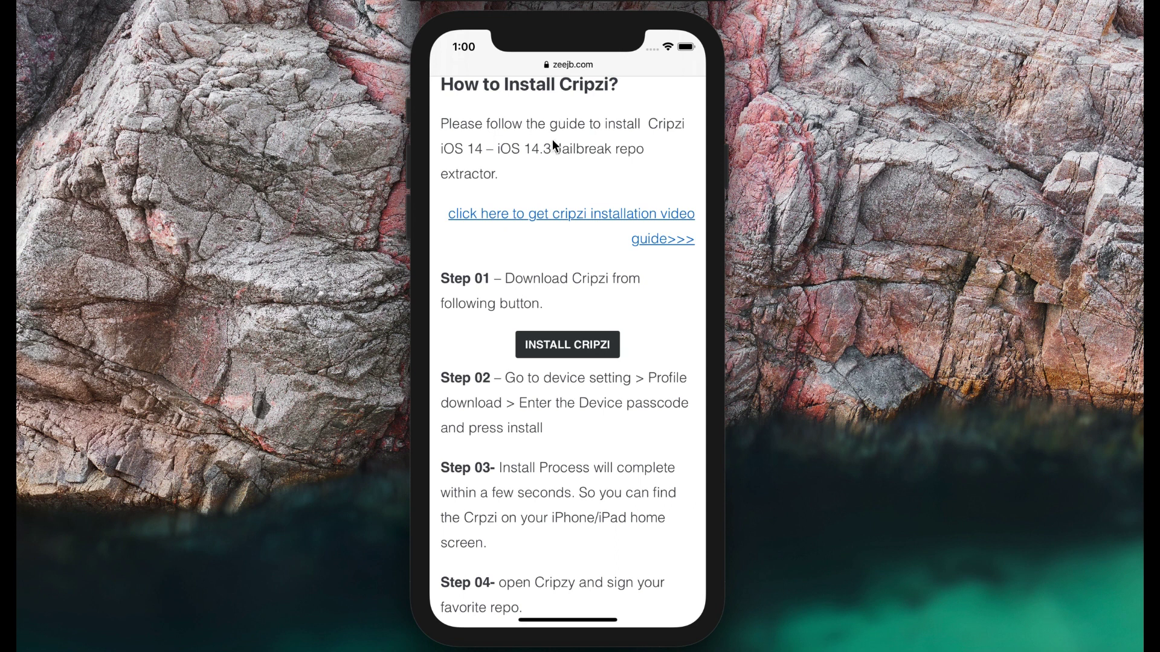
Download the Cripzi configuration profile via INSTALL CRIPZI, allowing it and closing the notice.
click(557, 347)
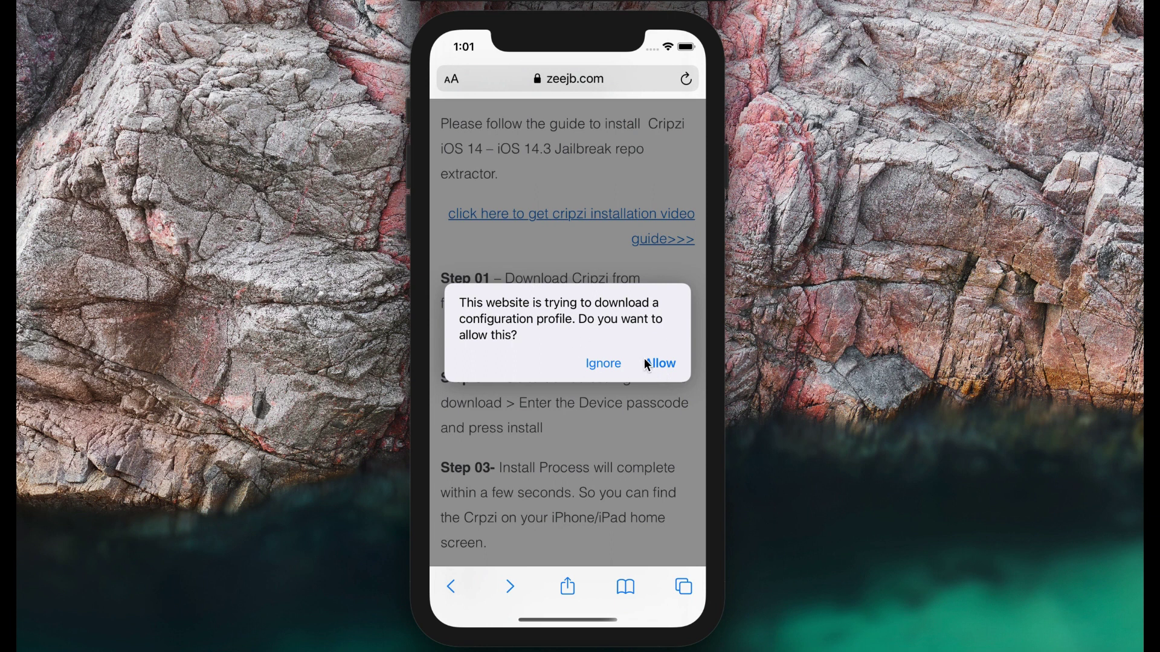
click(654, 367)
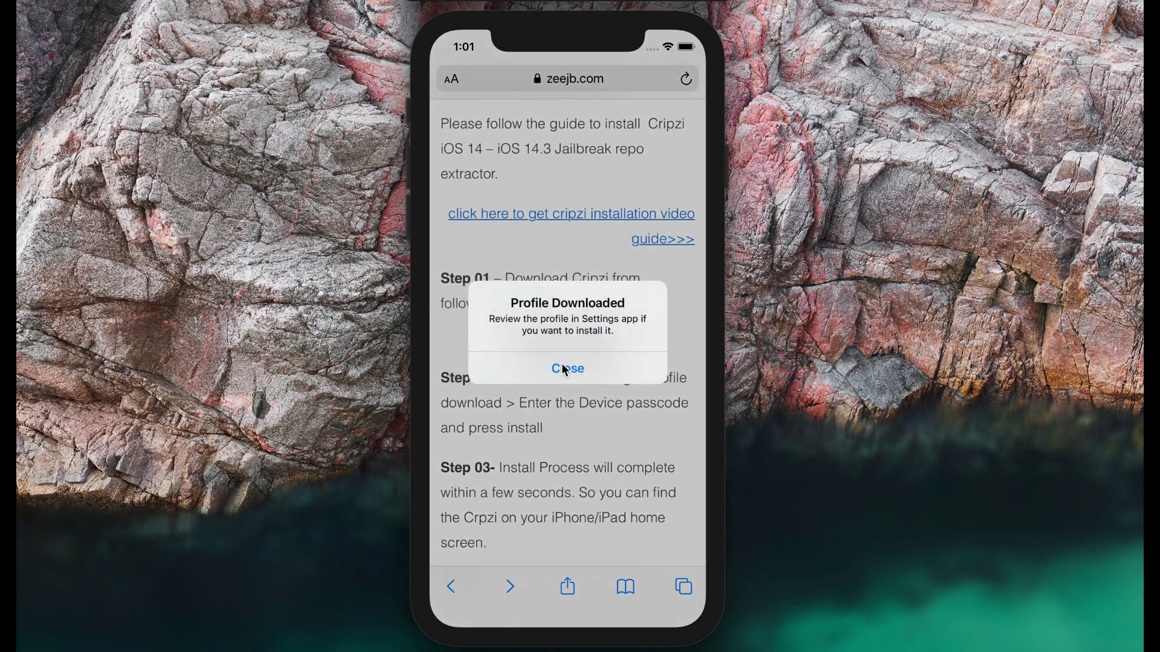
click(566, 367)
Review the Cripzi profile under Settings > General > Profiles, then return home to Cripzi PRO.
drag(568, 628, 606, 367)
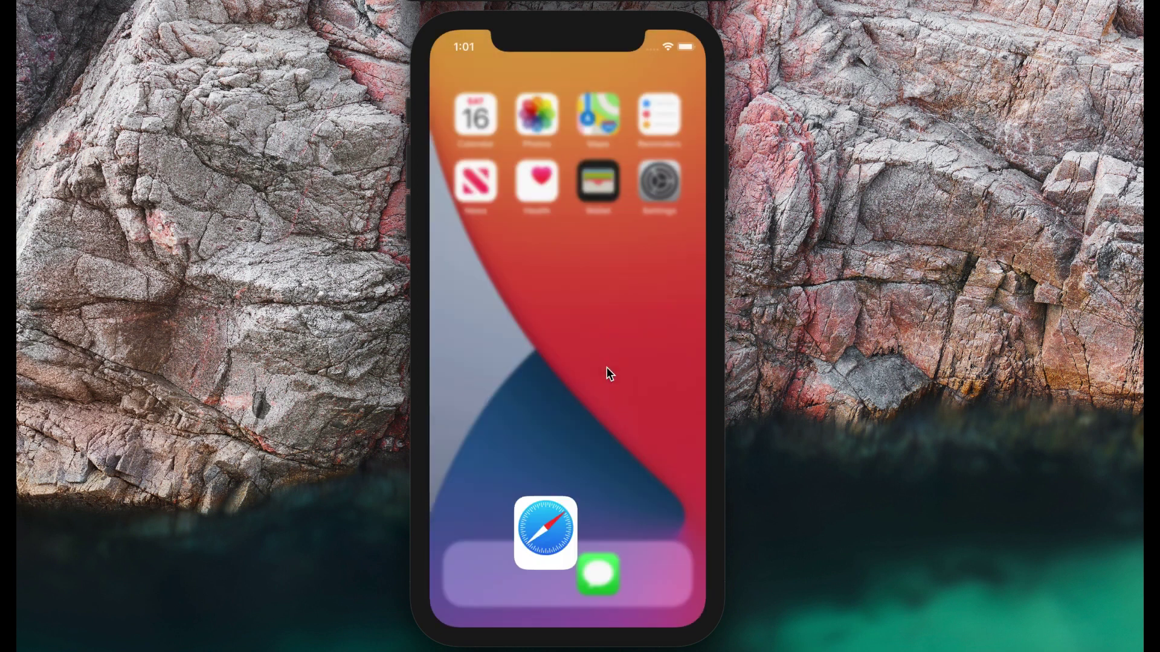
click(663, 179)
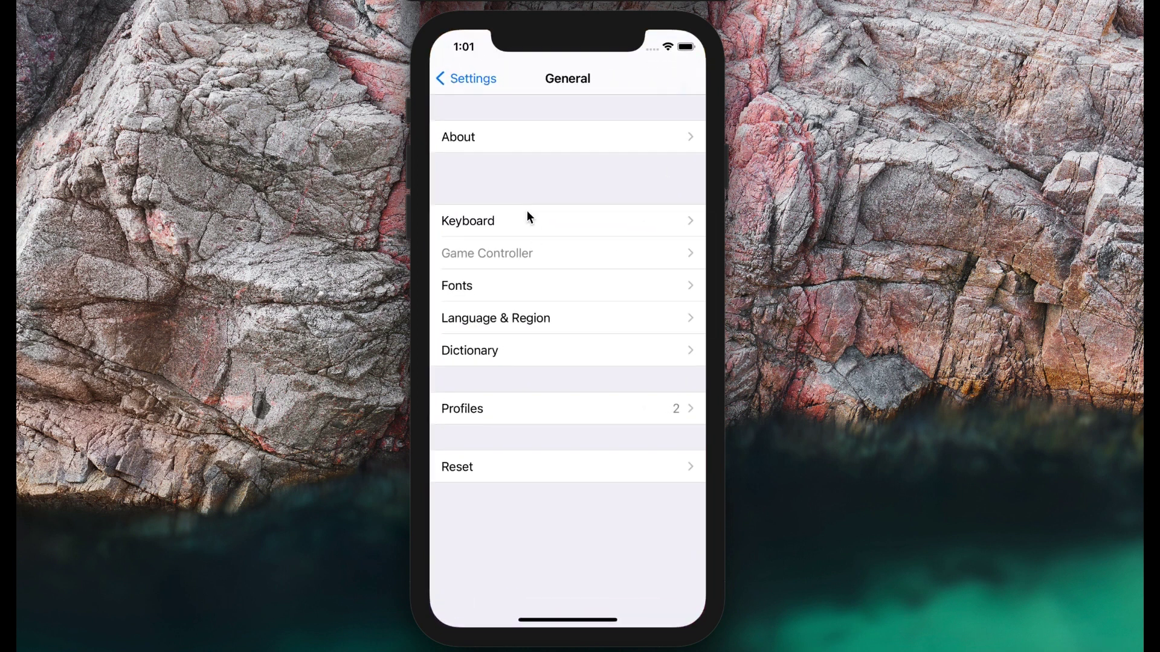
click(496, 413)
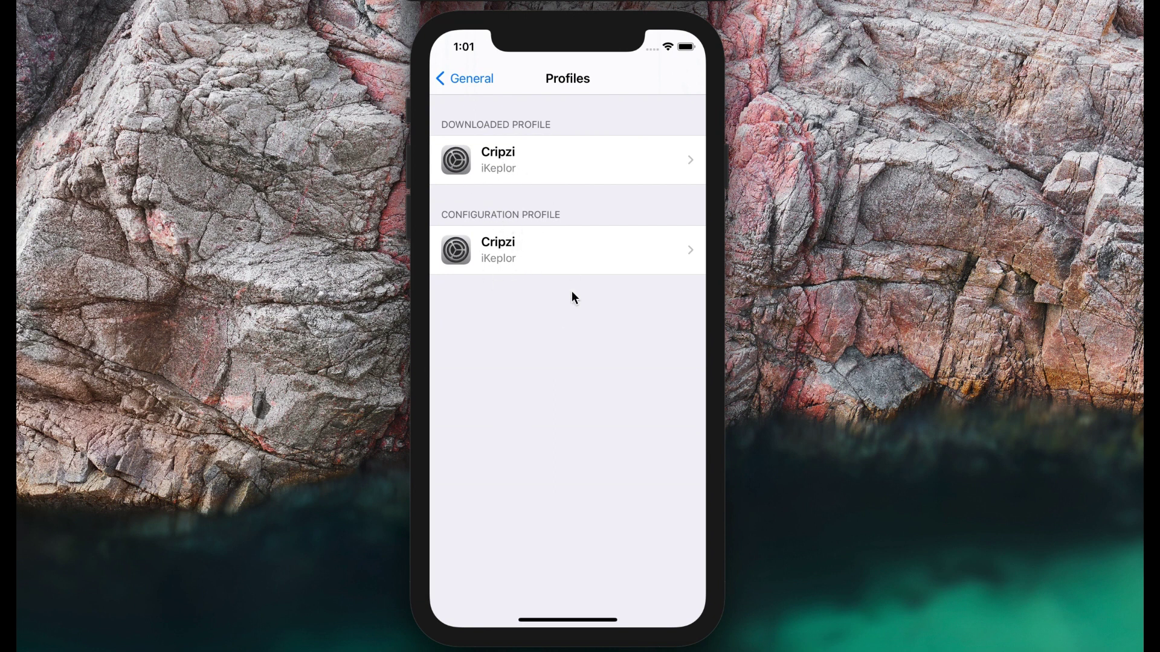
drag(561, 621, 632, 374)
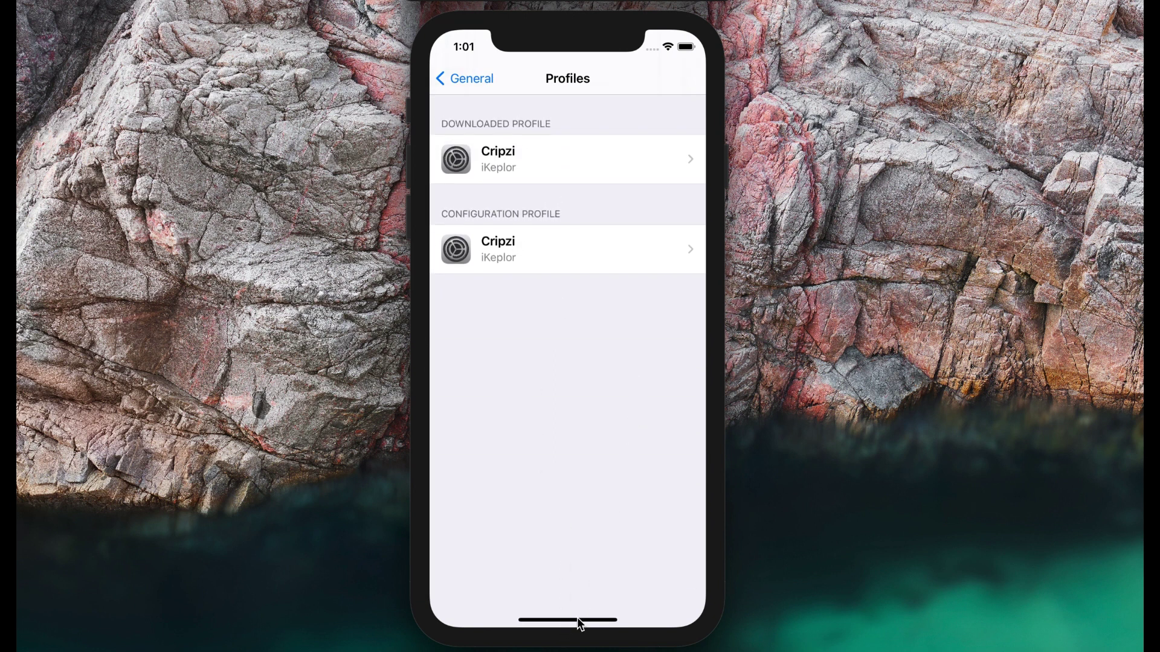
drag(577, 618, 644, 316)
drag(586, 628, 582, 305)
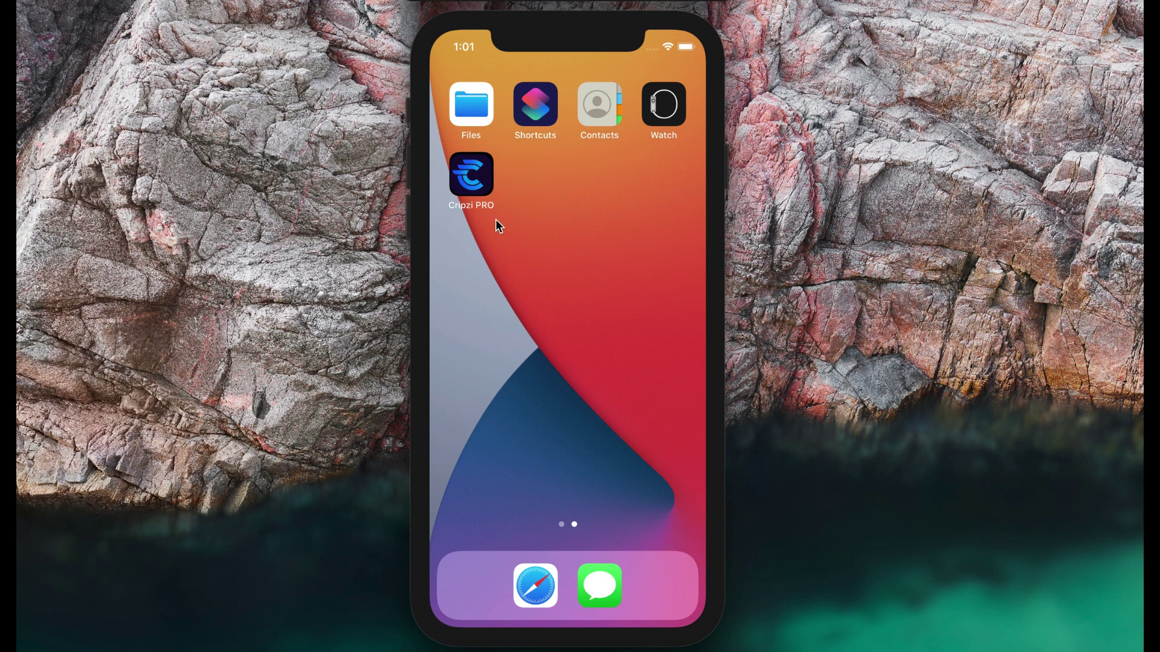
Launch Cripzi PRO, switch to the Resource tab and scroll to the Populer Tweaks section.
click(471, 175)
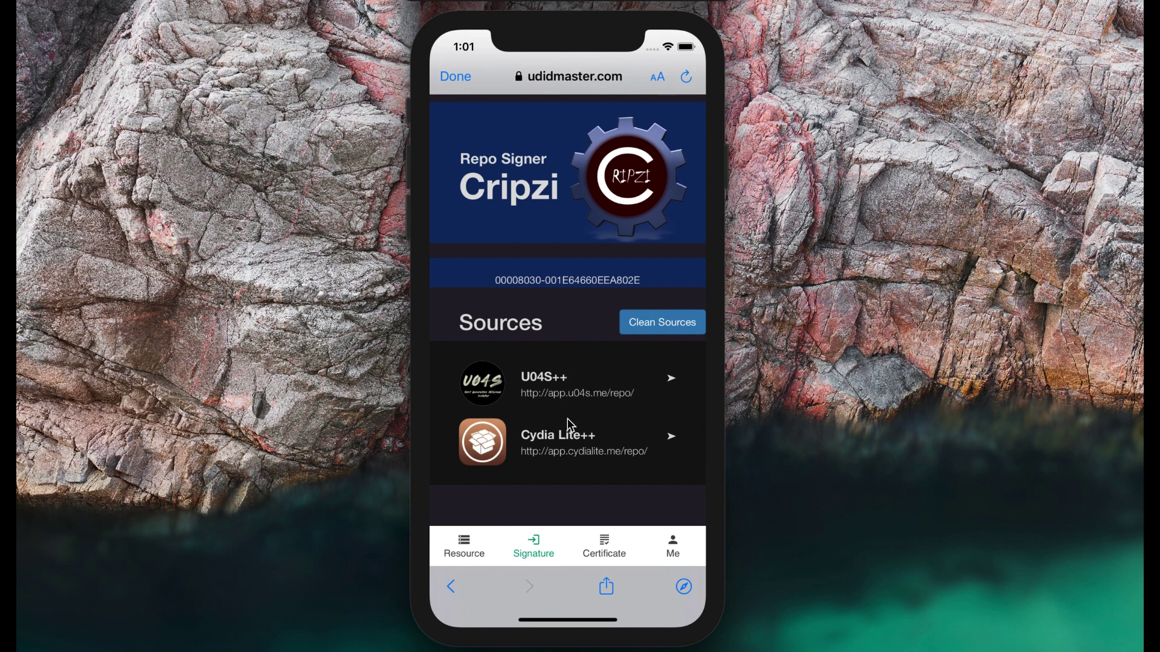
scroll(568, 419, down, 2)
click(467, 548)
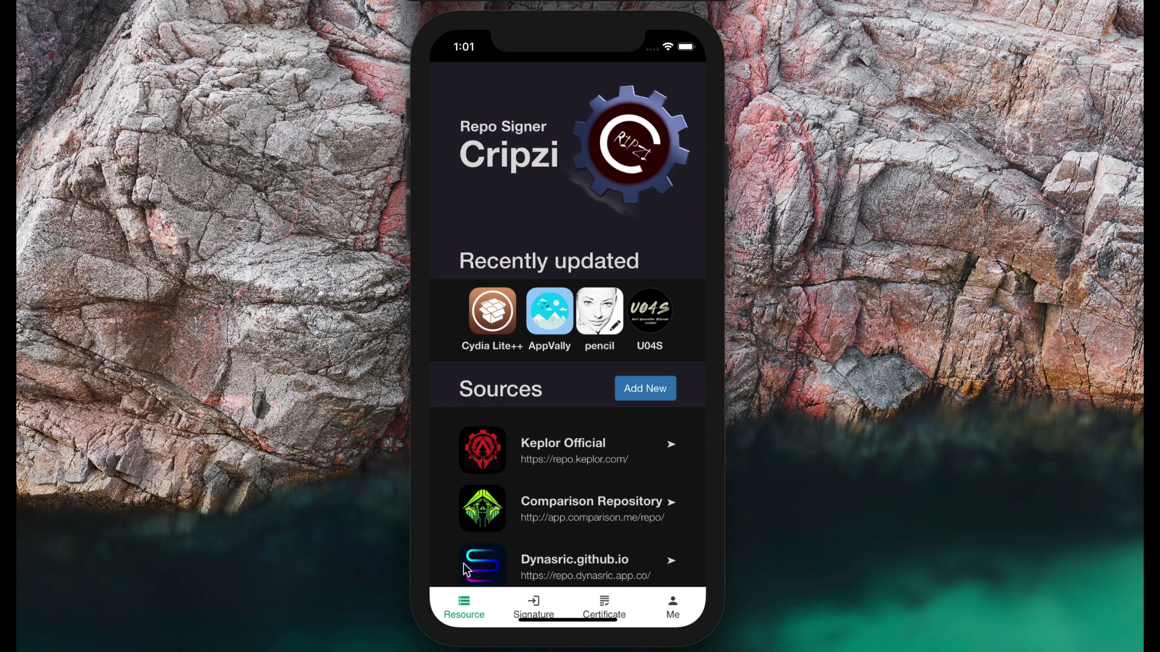
scroll(575, 368, down, 15)
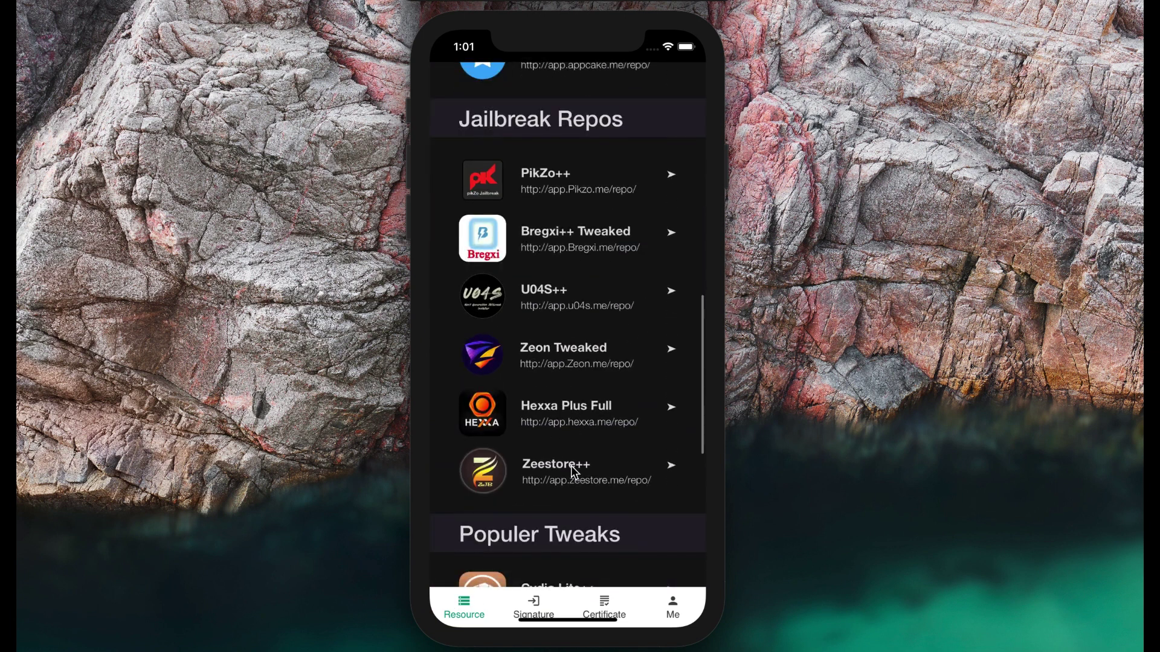
scroll(568, 237, down, 3)
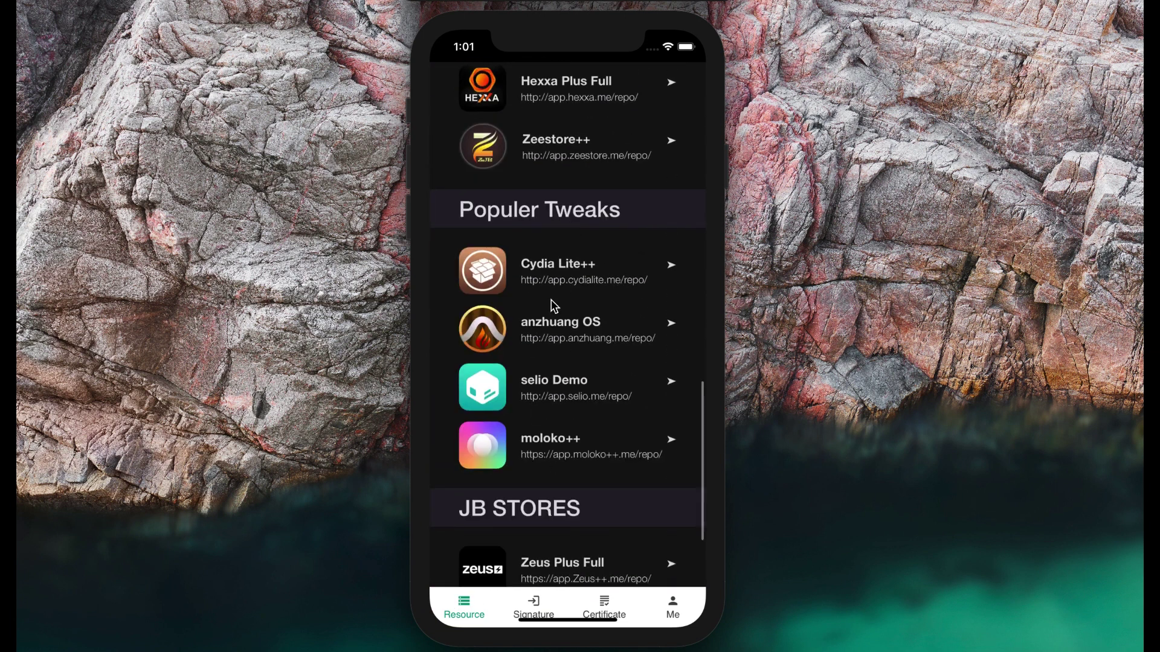
scroll(552, 306, up, 2)
scroll(562, 316, up, 12)
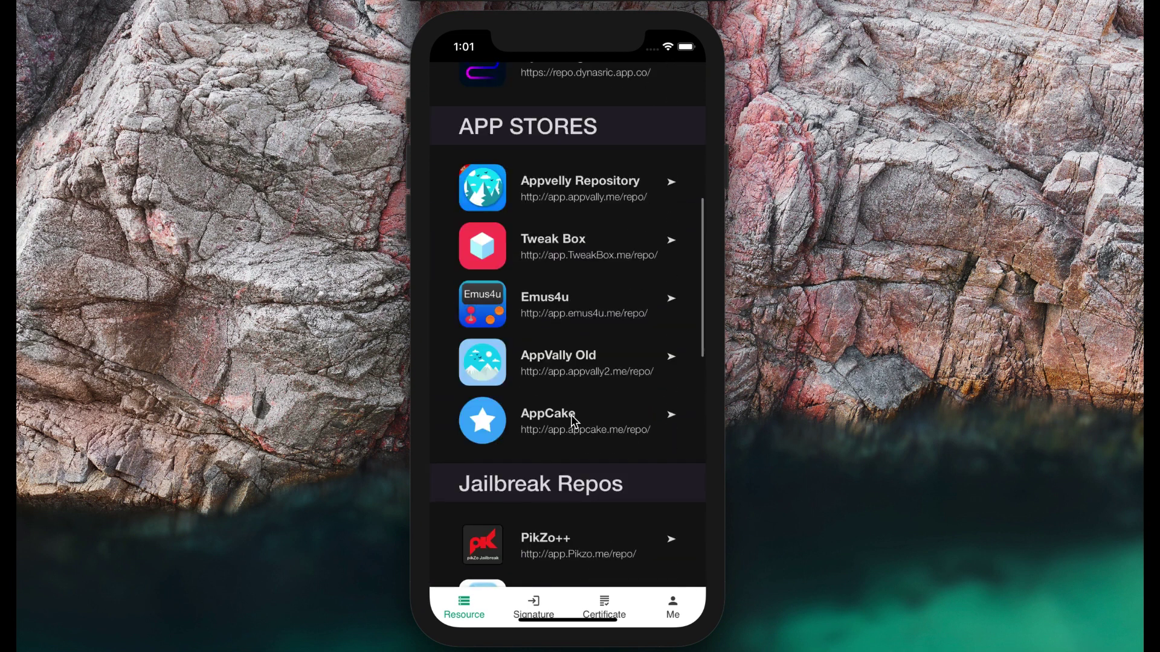
scroll(561, 314, up, 3)
scroll(558, 400, down, 2)
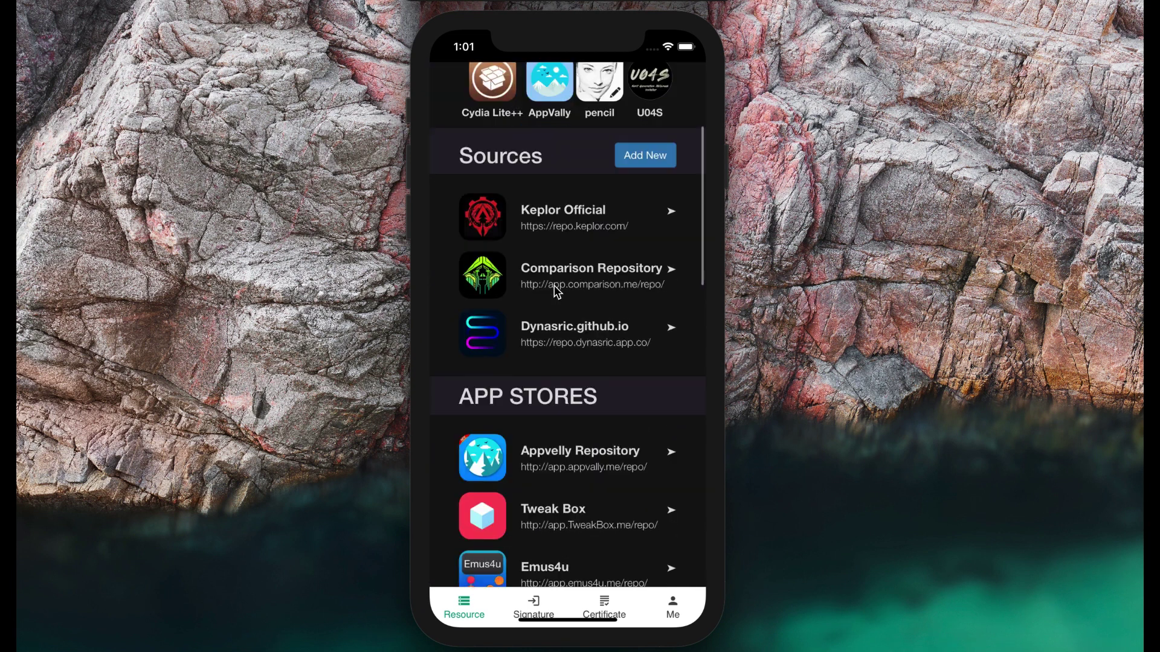
scroll(565, 395, down, 3)
scroll(544, 300, up, 2)
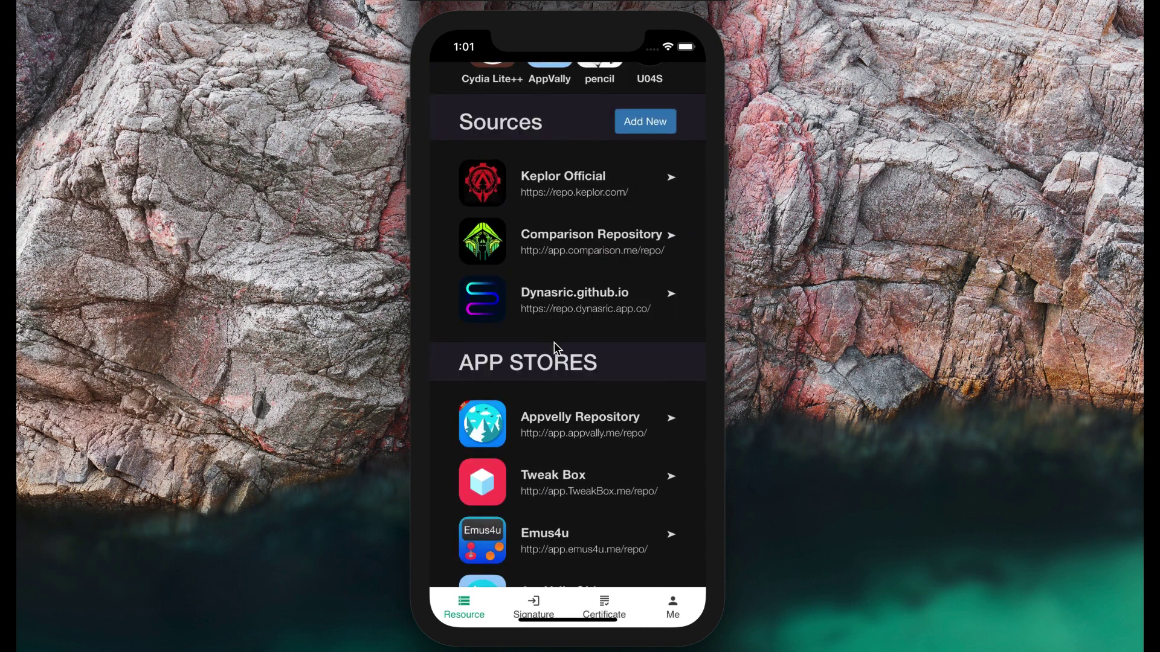
scroll(566, 349, up, 2)
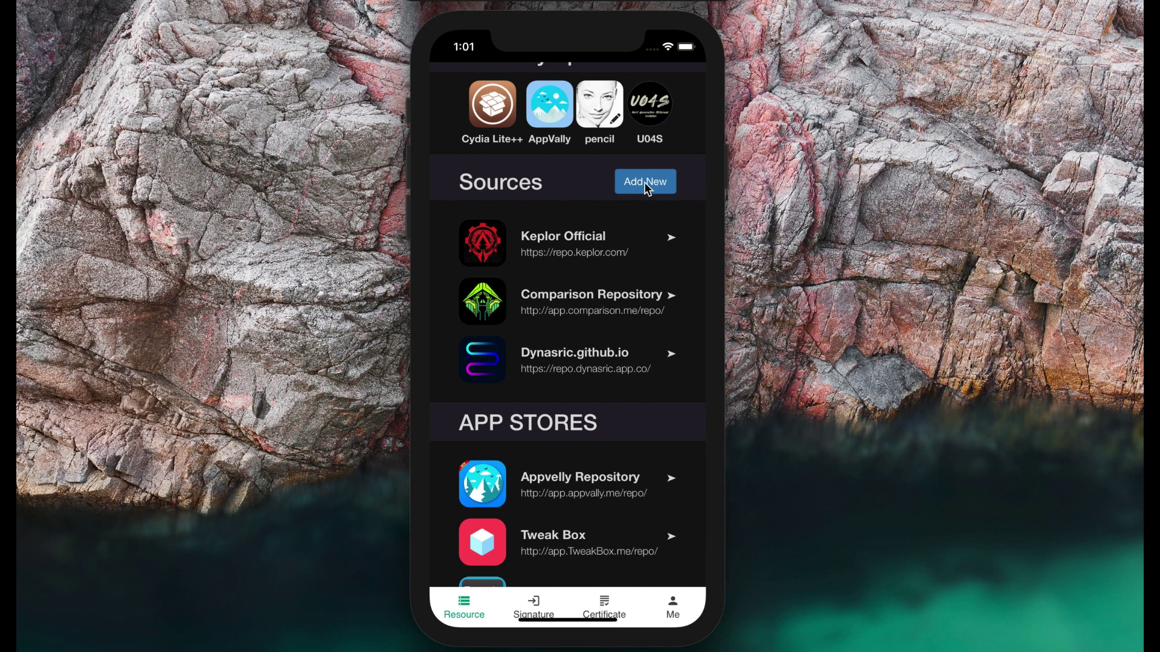
scroll(543, 366, down, 10)
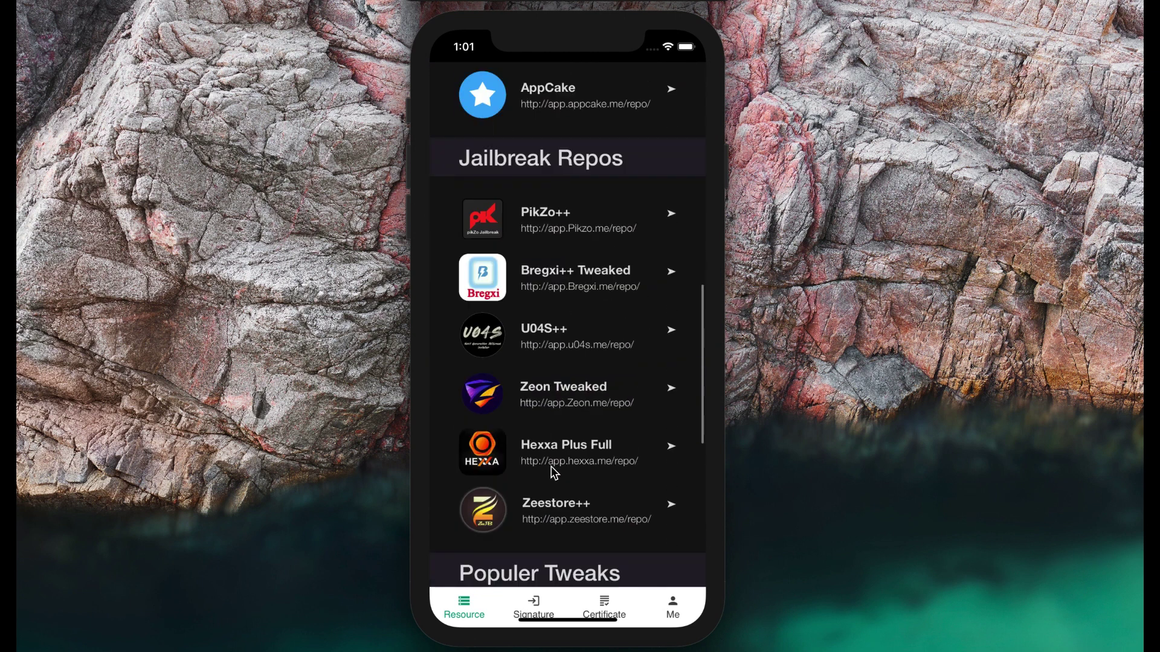
scroll(551, 466, down, 4)
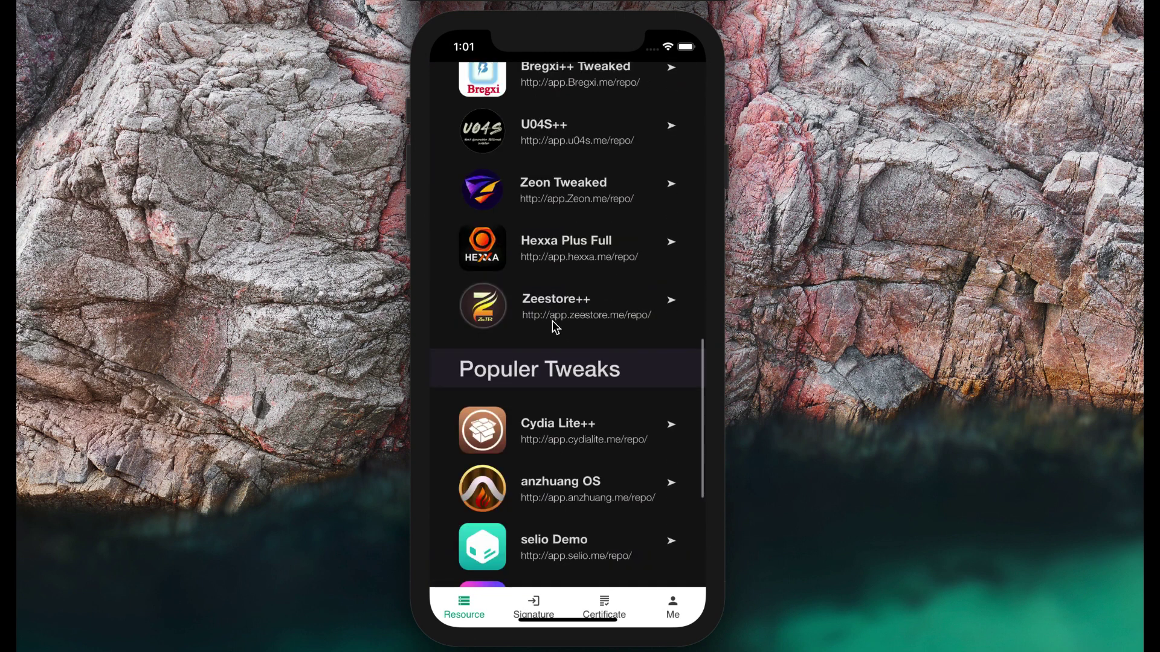
Add the Cydia package from the Cydia Lite++ repo to the signature and dismiss the confirmation.
click(558, 426)
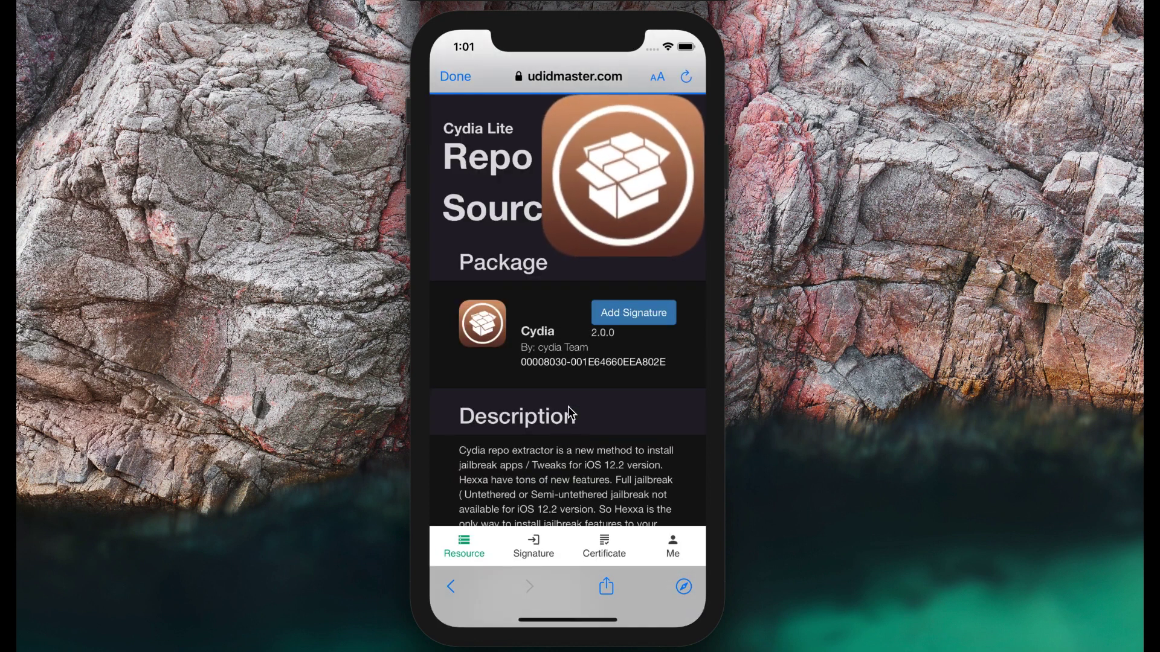
click(646, 316)
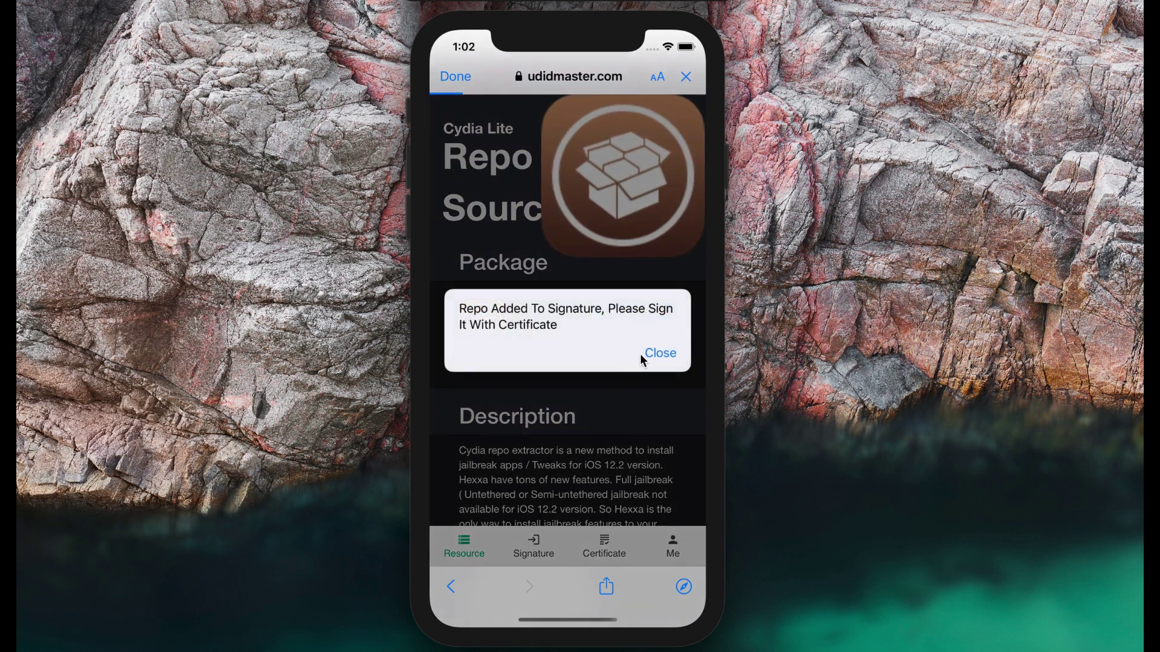
click(656, 354)
scroll(589, 480, down, 3)
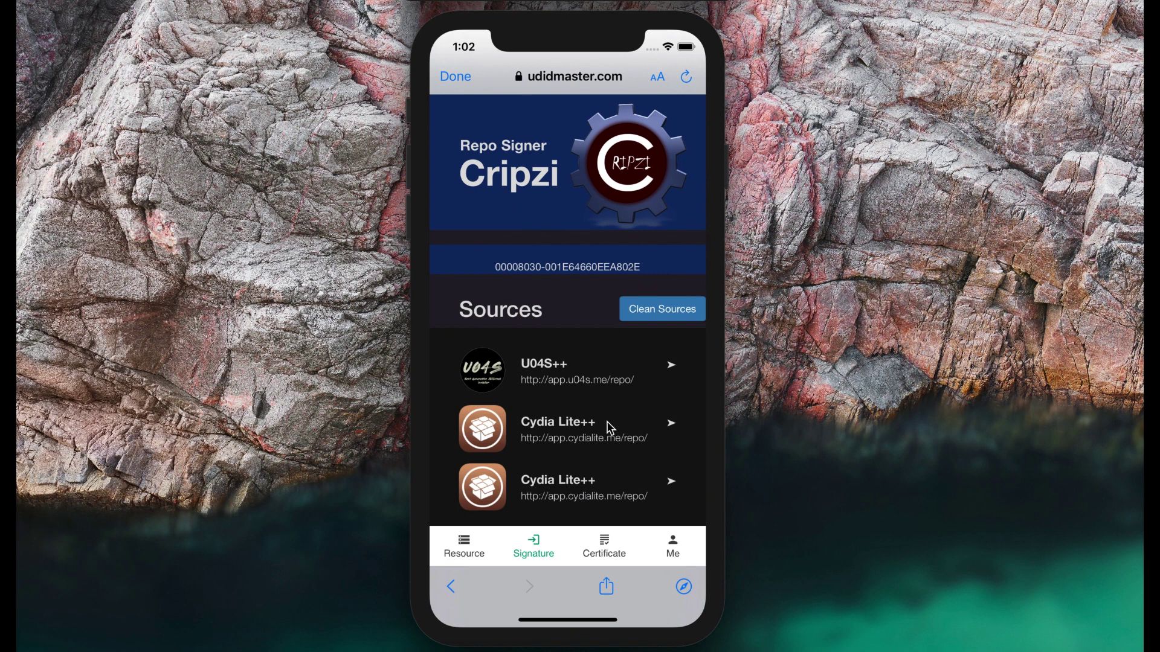
Bring up the Repo Signature page for Cydia from the third Cydia Lite++ source row.
click(554, 482)
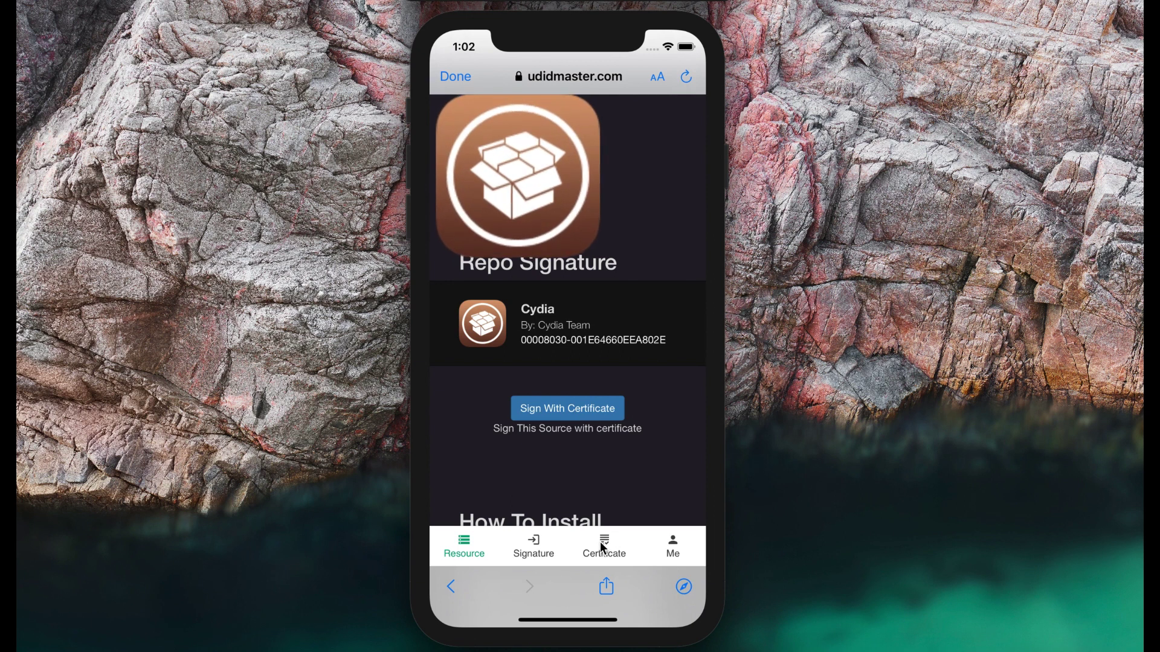
Confirm the Cripzi Dev Cert on the Certificate tab, then go back to the Signature sources list.
click(608, 546)
scroll(616, 327, down, 4)
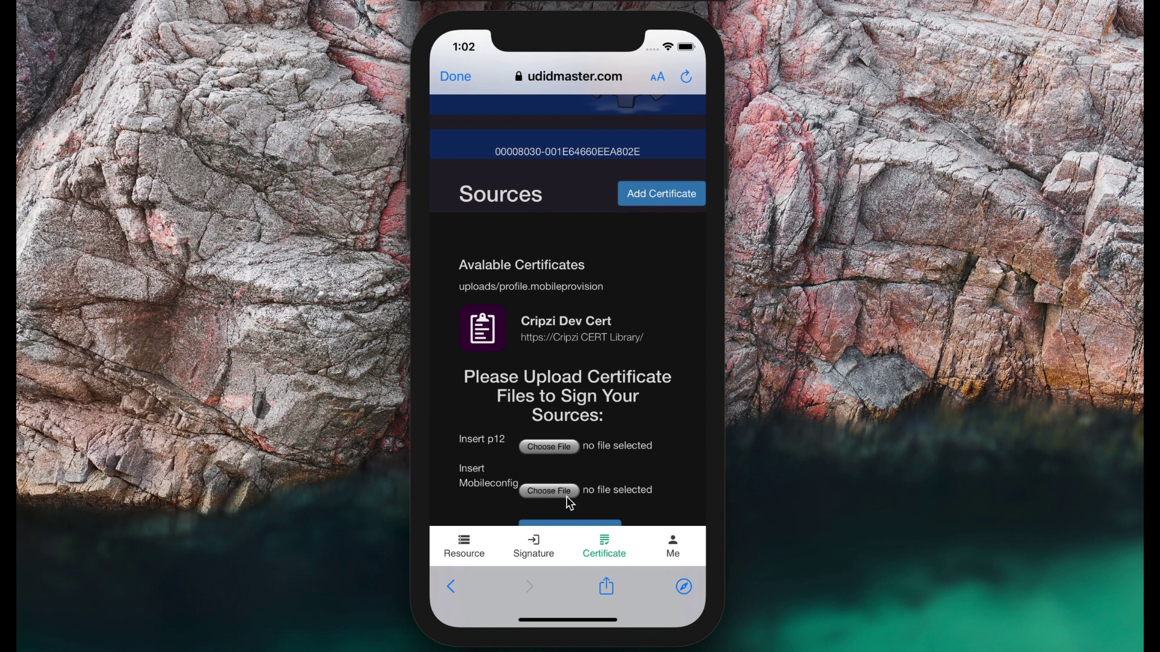
click(547, 554)
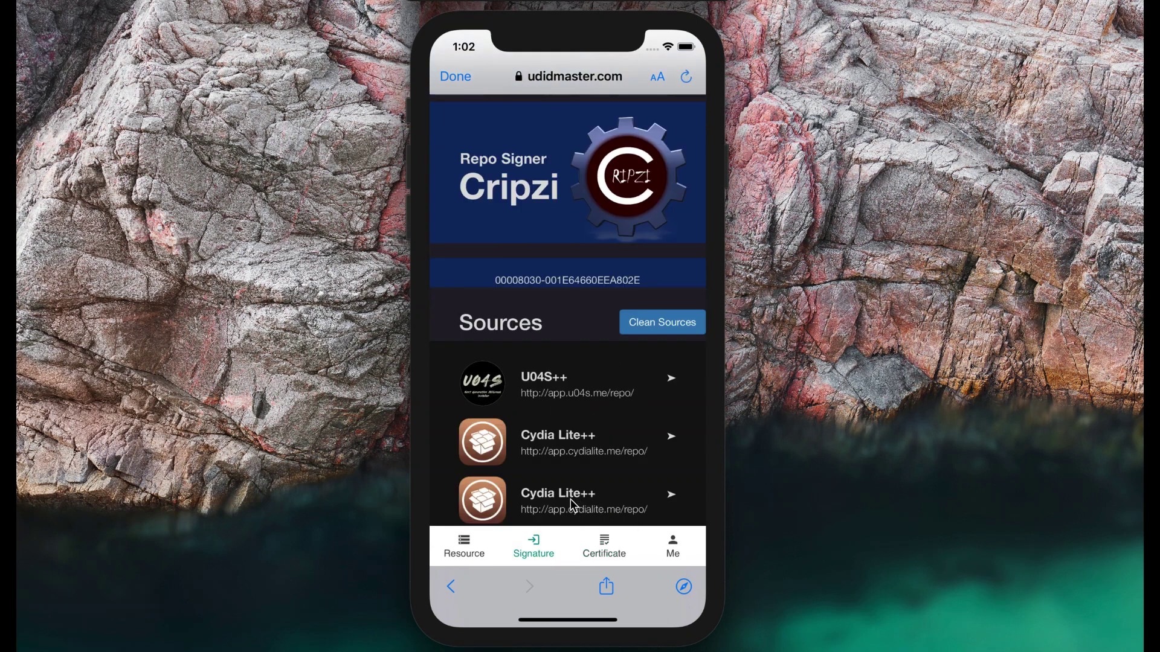
click(570, 500)
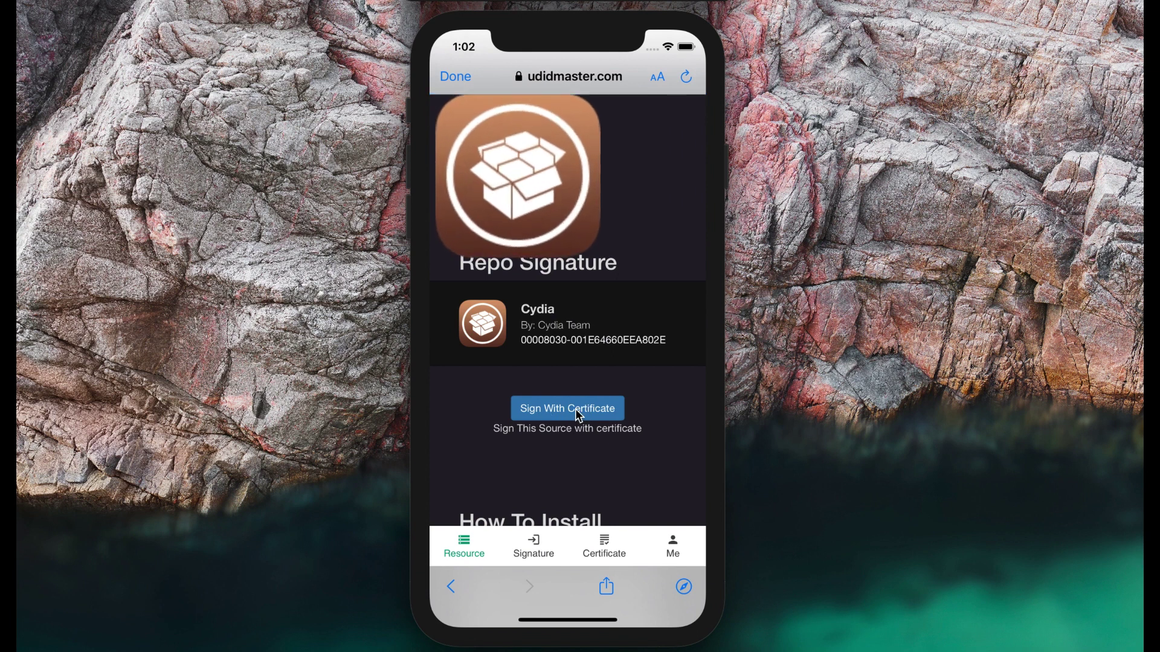
click(577, 413)
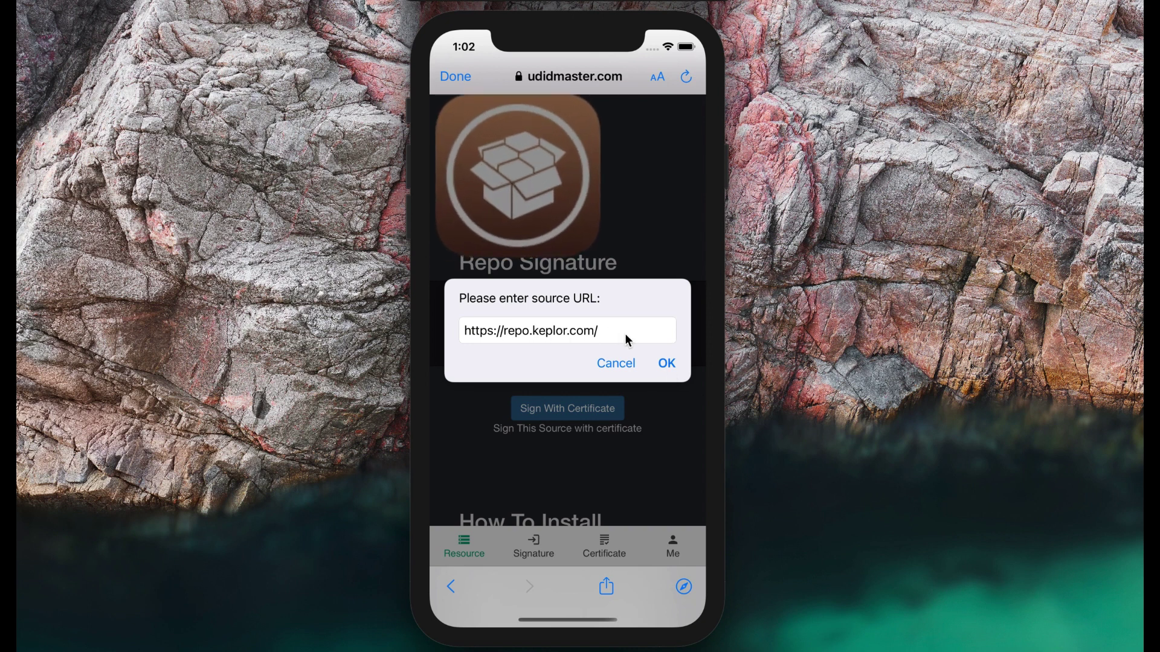
click(666, 364)
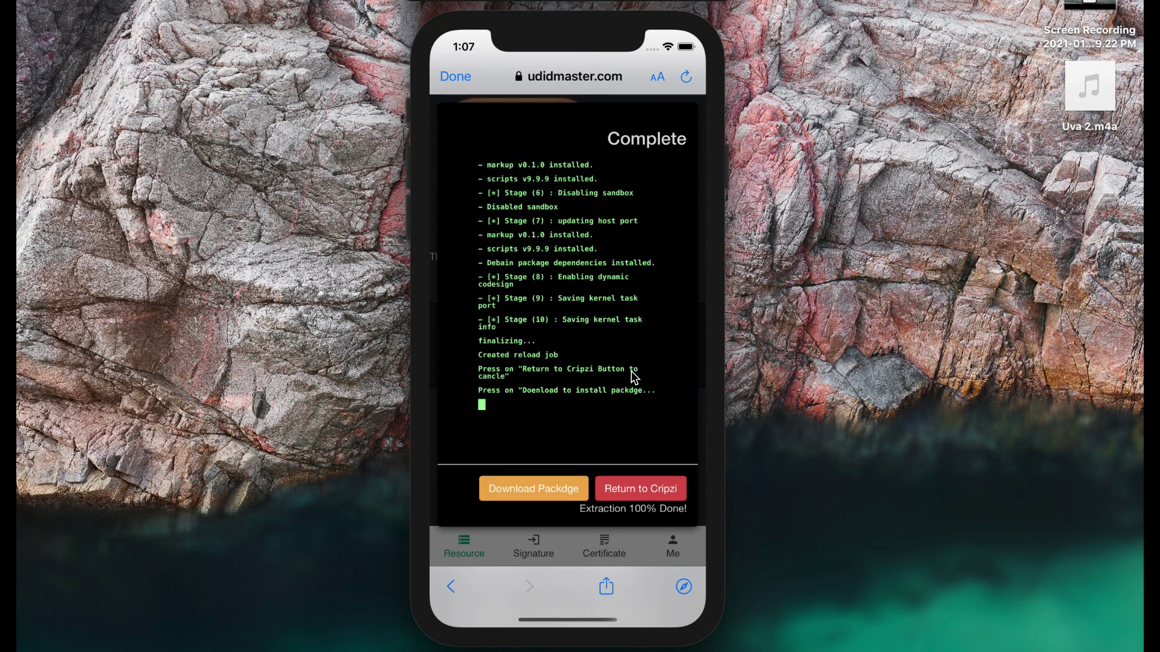
Download and allow the signed Cydia configuration profile, then go to the home screen.
click(551, 490)
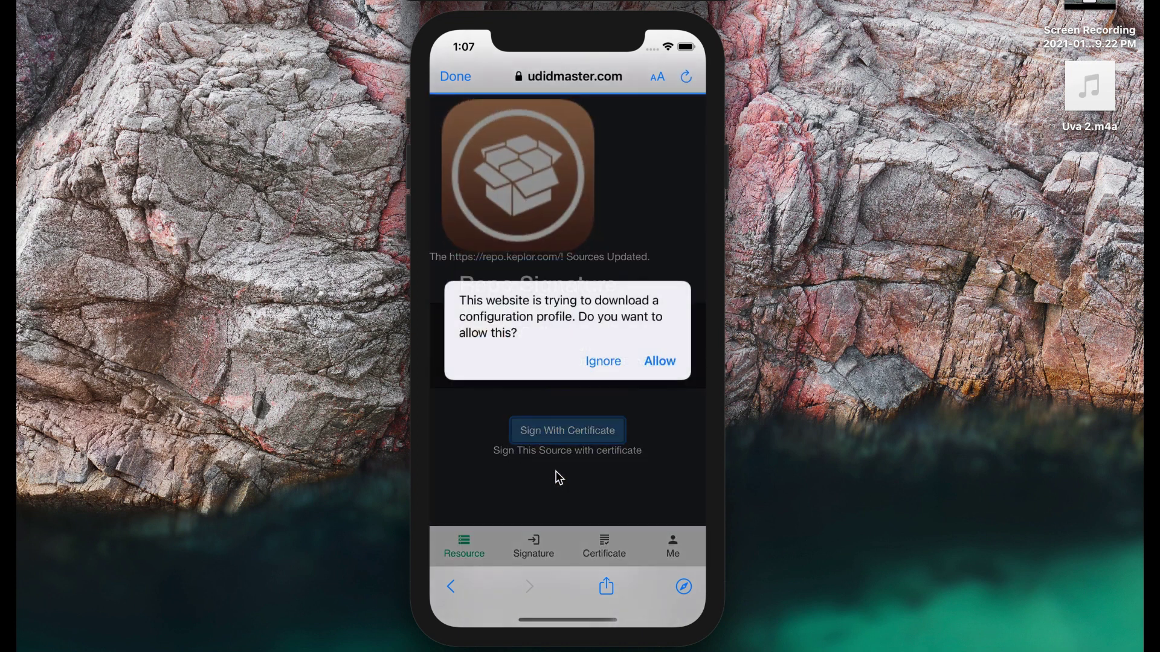
click(652, 363)
click(610, 372)
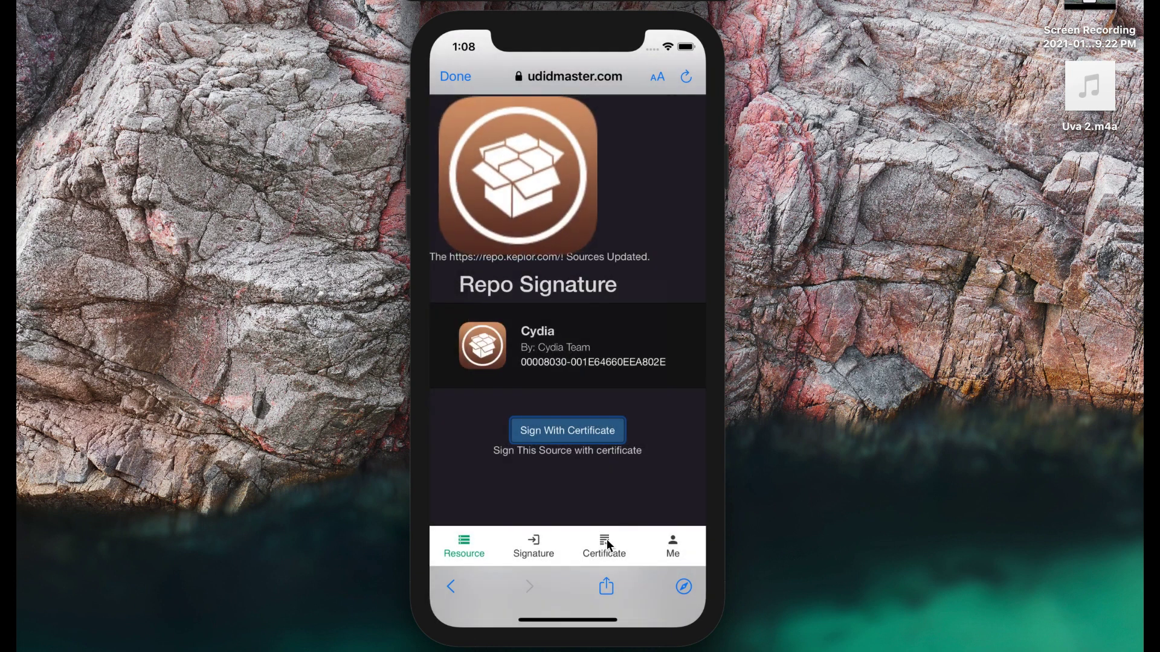
key(super+shift+h)
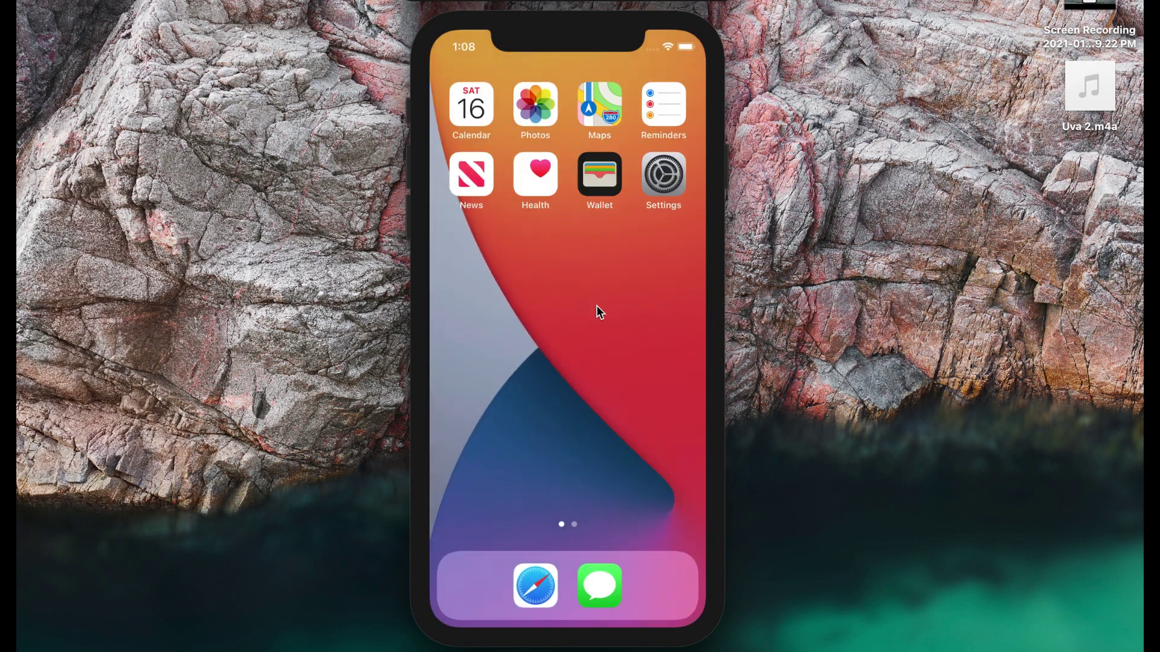
Install the downloaded Cydia profile from Settings > General > Profiles and return to the home screen.
click(657, 174)
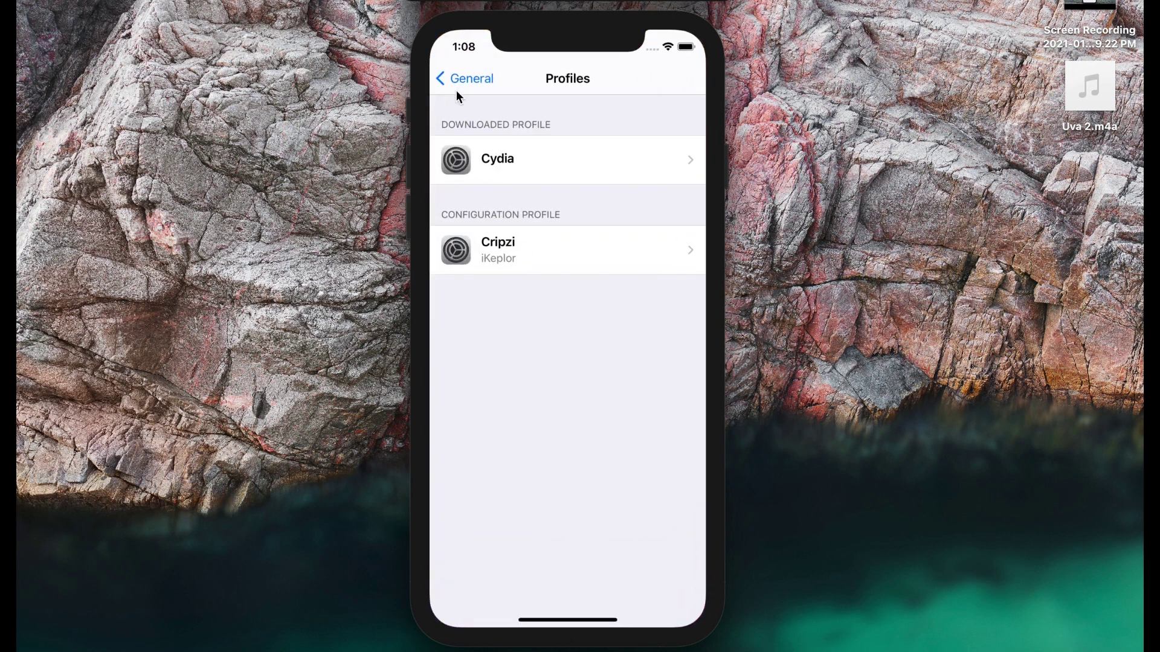
click(458, 83)
click(457, 81)
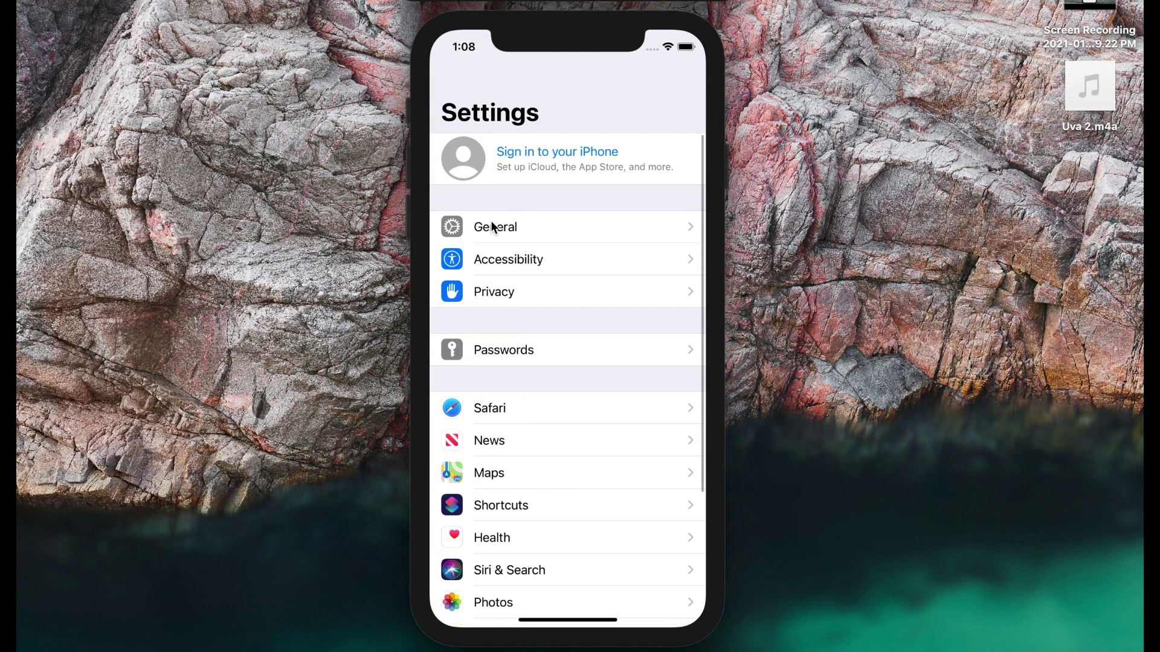
click(493, 228)
click(492, 410)
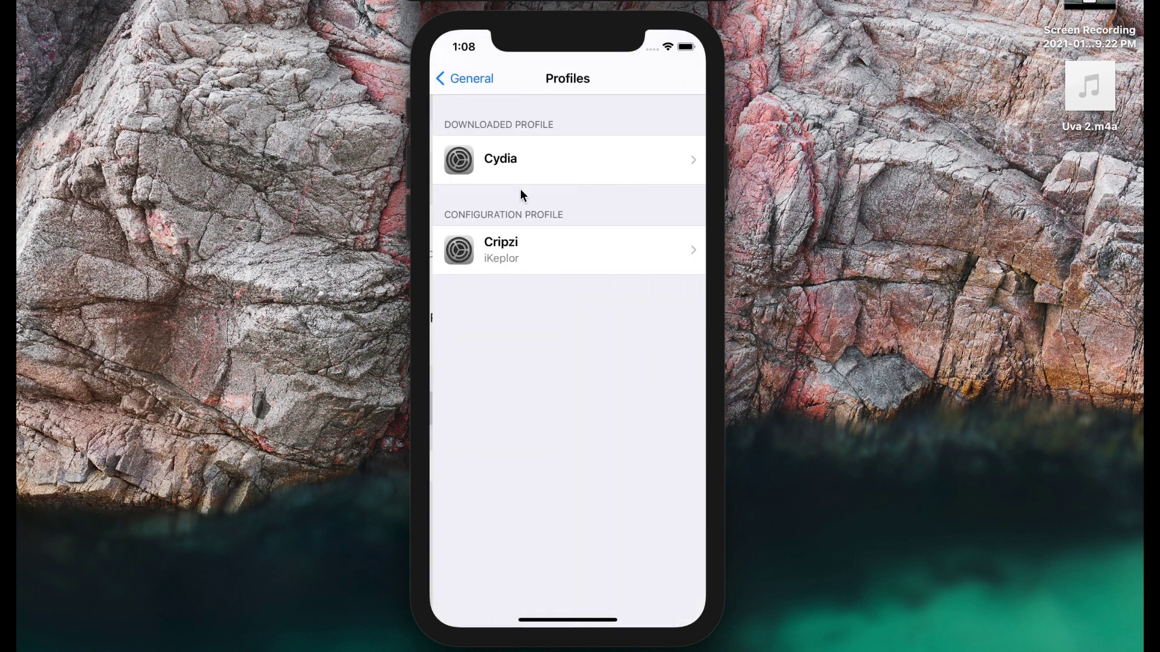
click(512, 168)
click(675, 77)
click(572, 535)
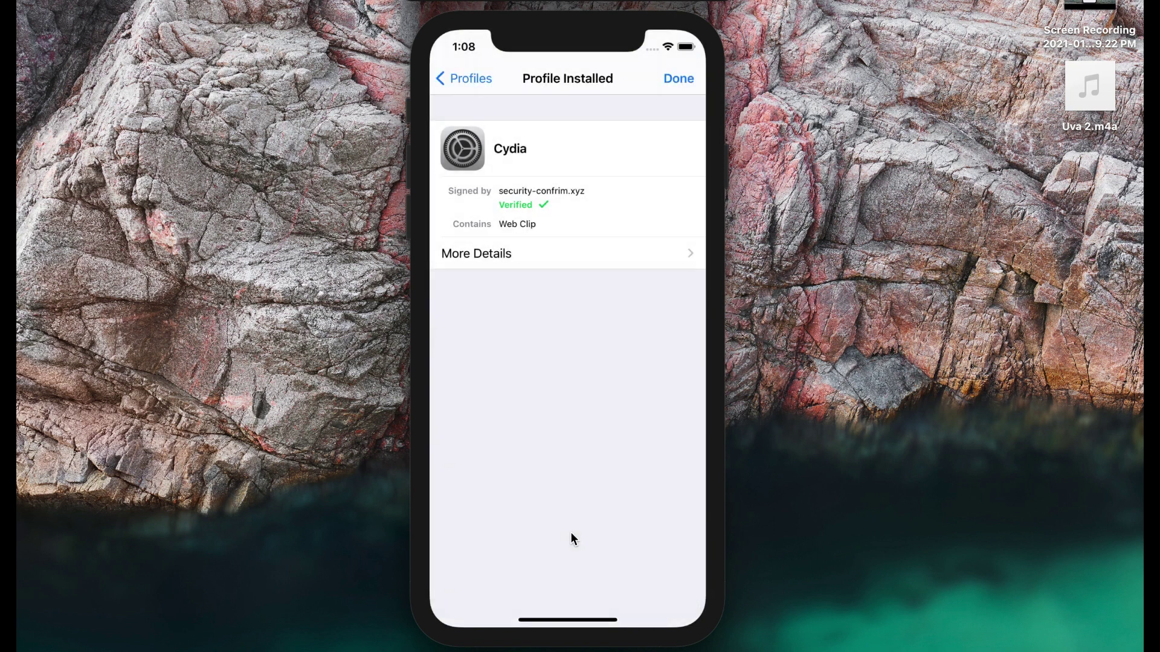
click(679, 81)
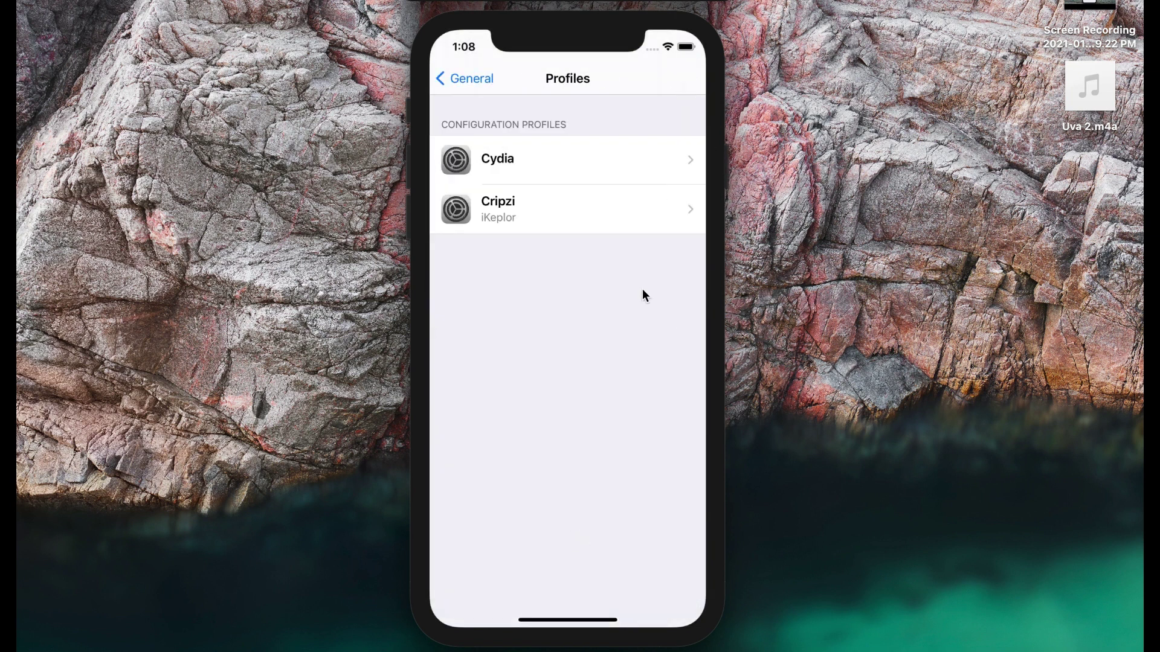
drag(561, 628, 656, 316)
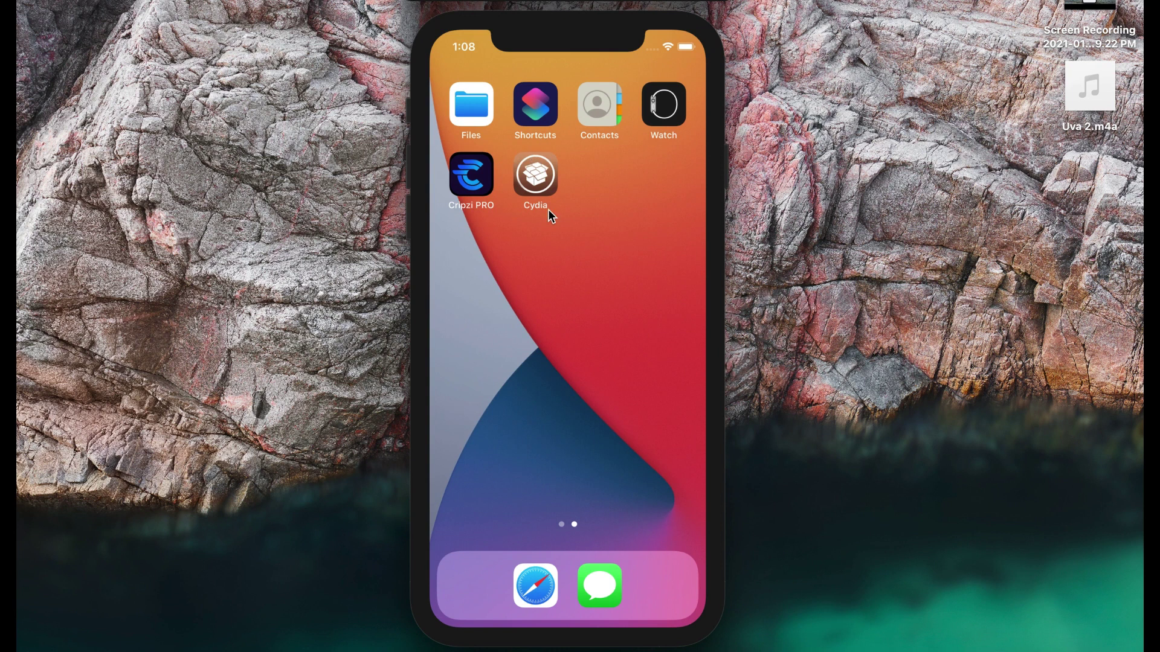
click(539, 175)
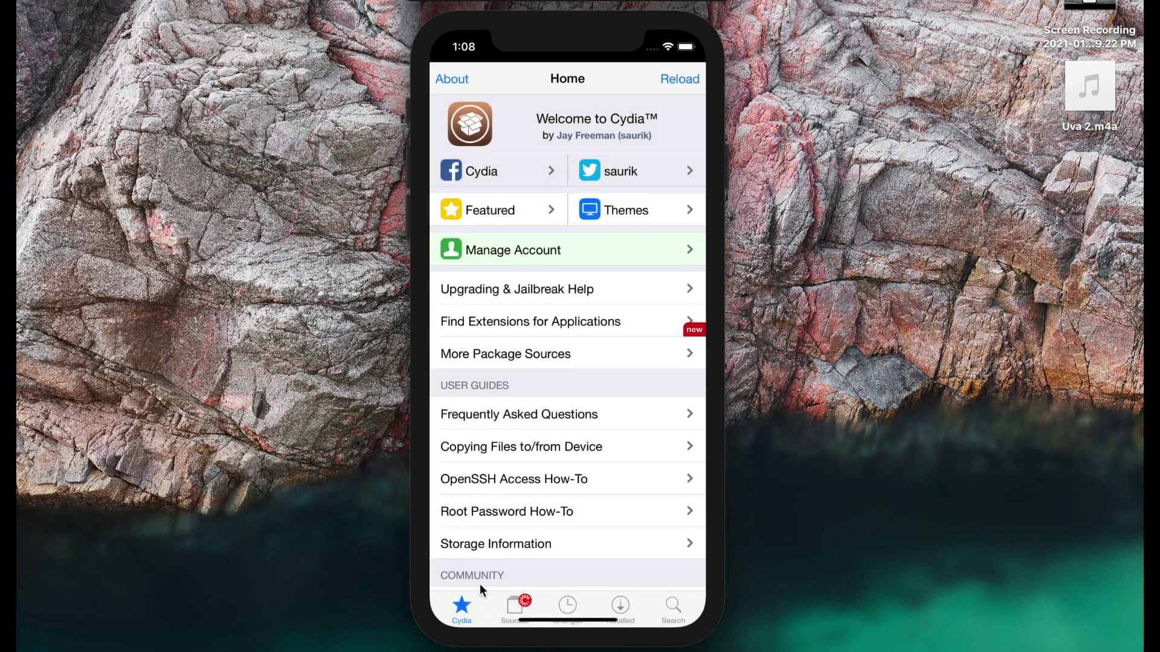
drag(522, 535, 554, 360)
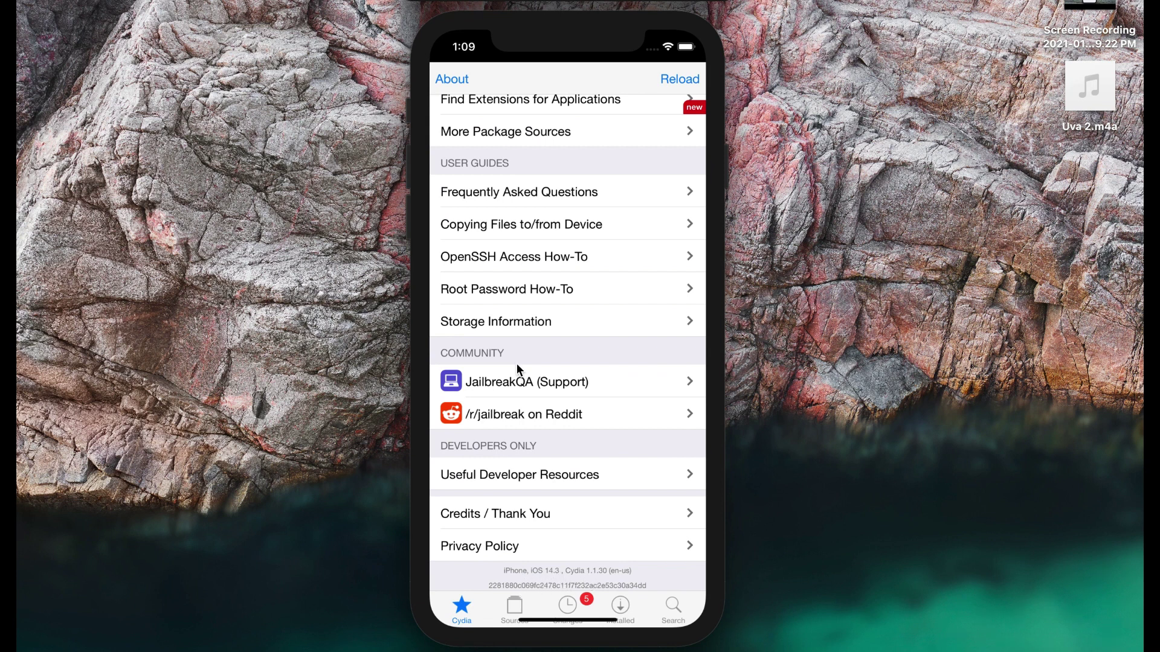
scroll(593, 278, up, 5)
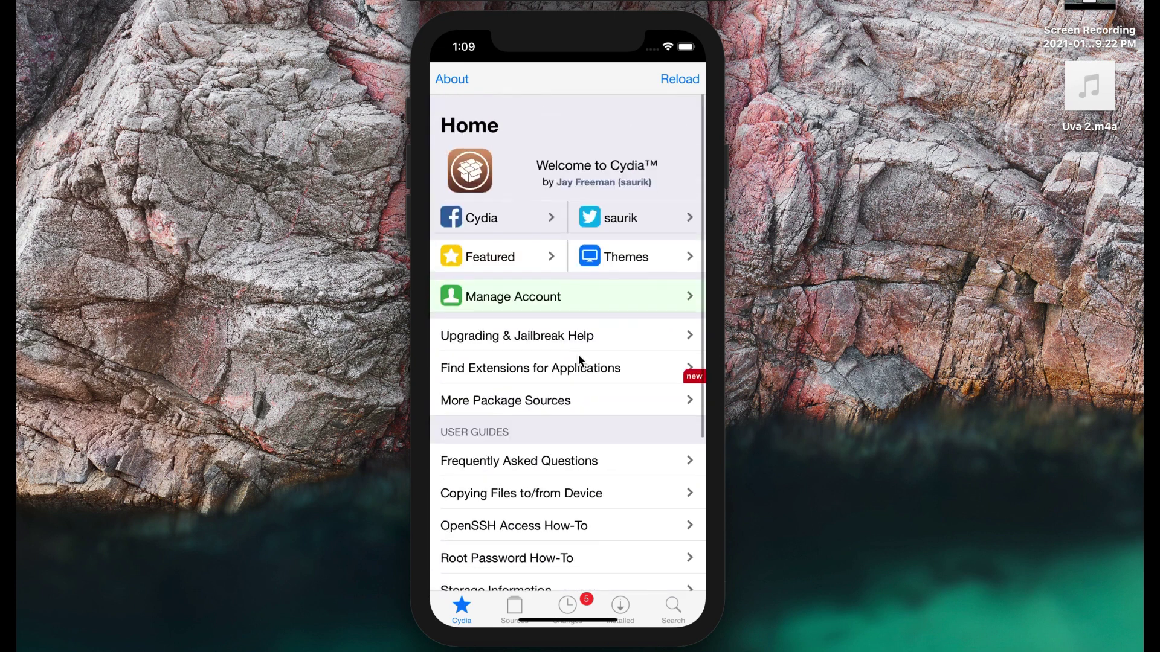
click(511, 610)
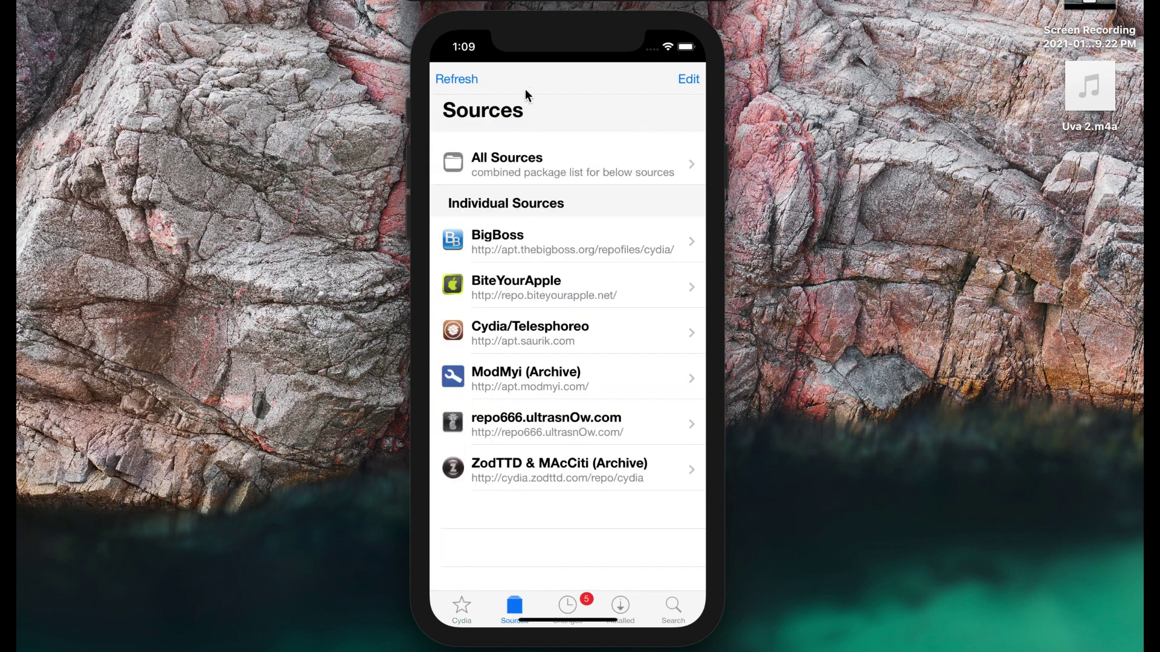
click(462, 609)
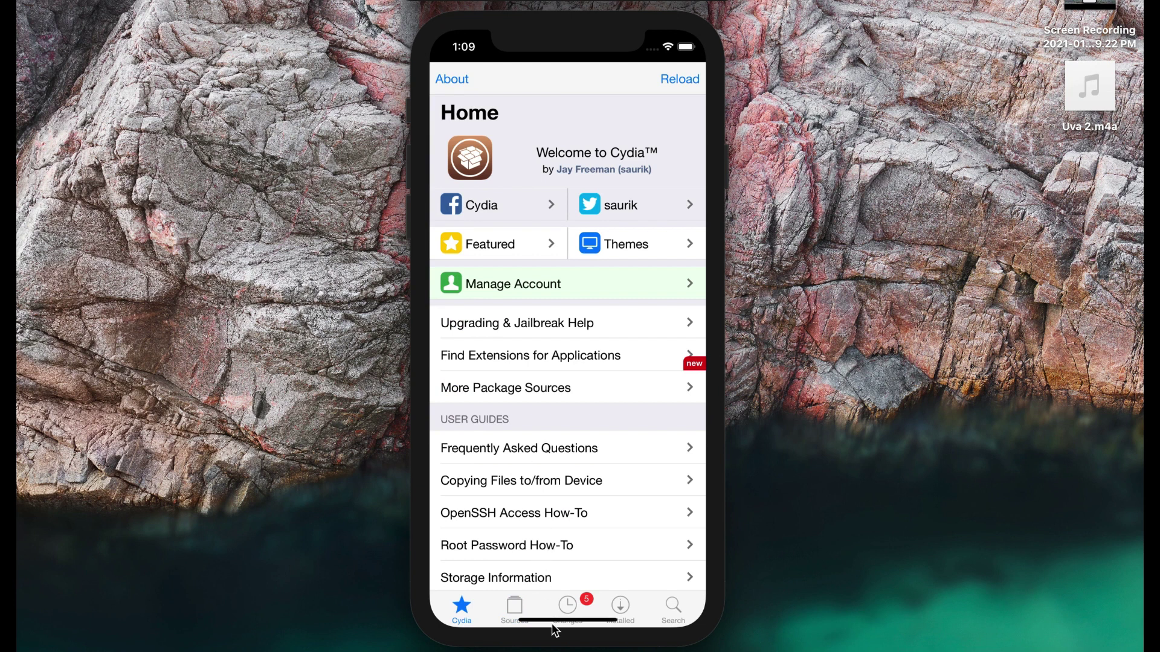
drag(555, 632, 668, 235)
drag(528, 521, 601, 319)
drag(641, 243, 553, 217)
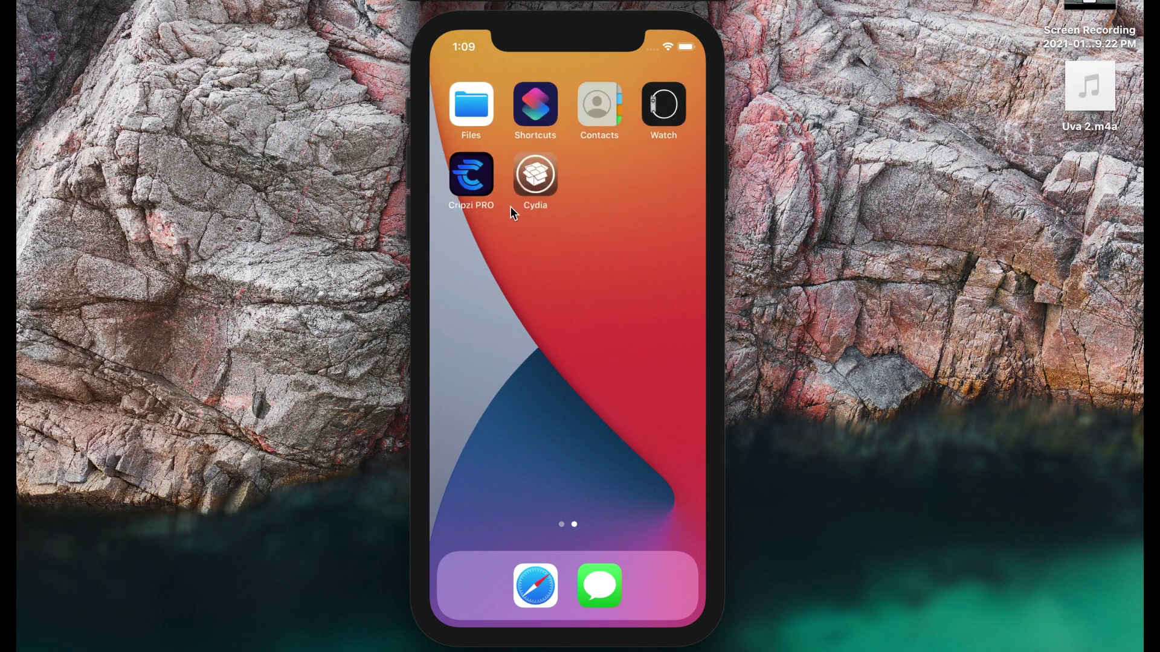
Reopen Cripzi PRO and dismiss the Cydia Repo Signature page with Done.
click(478, 174)
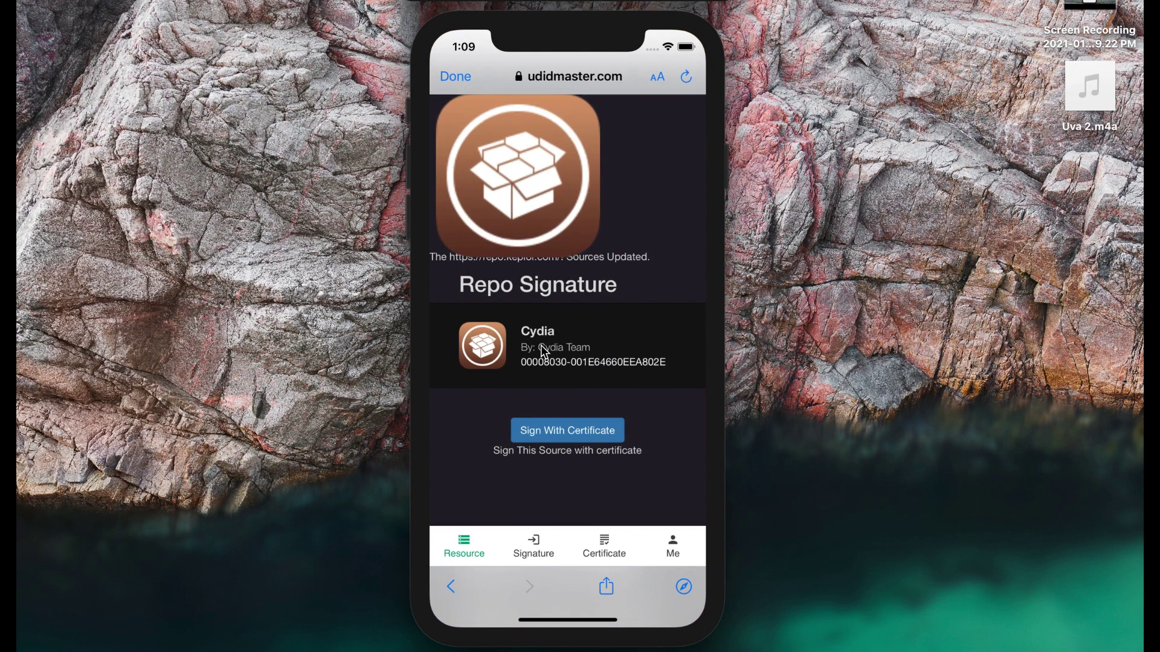
click(463, 75)
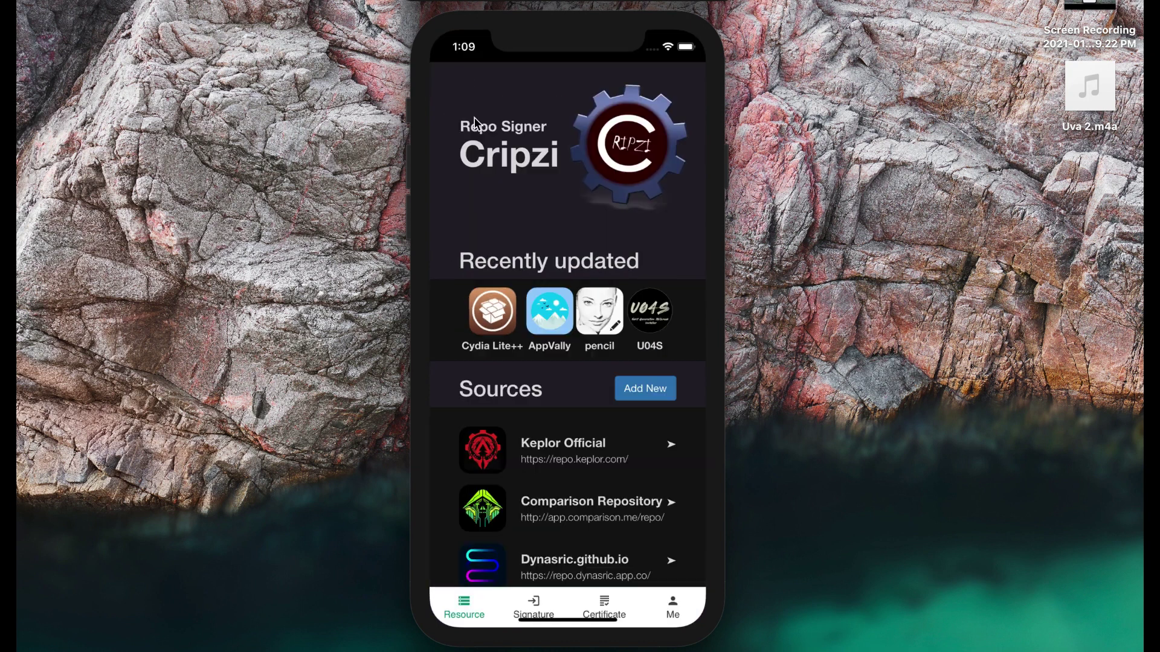
drag(548, 515, 539, 278)
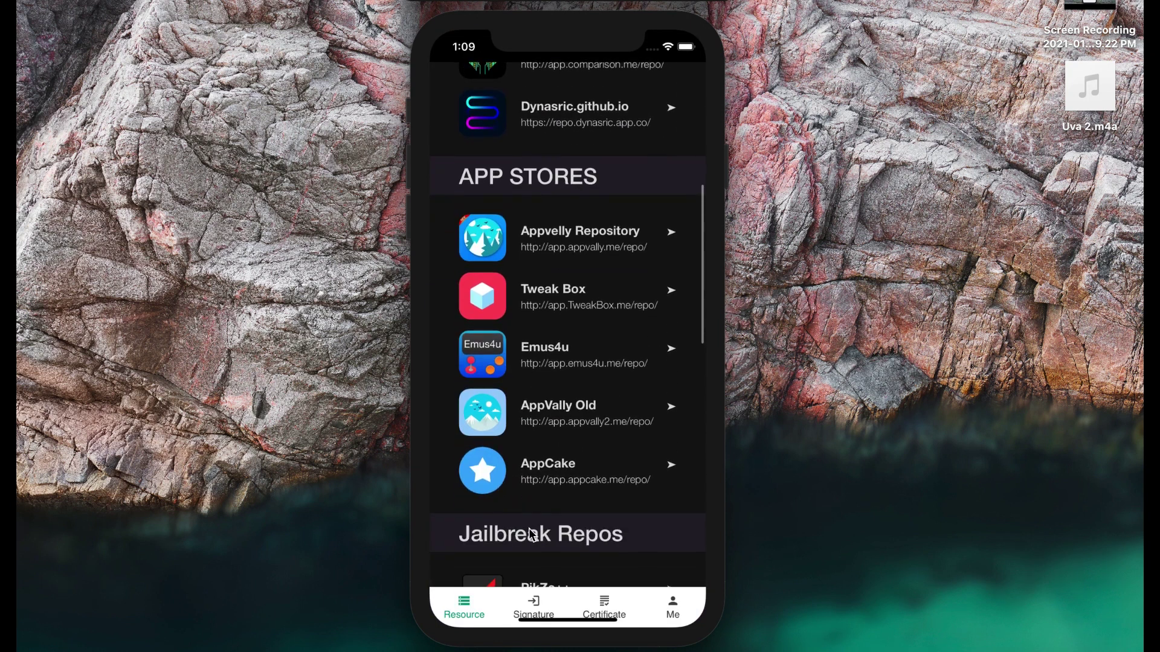
drag(528, 531, 548, 262)
Browse the Resource page's jailbreak repos and Populer Tweaks, such as Cydia Lite++ and anzhuang OS.
scroll(535, 433, down, 5)
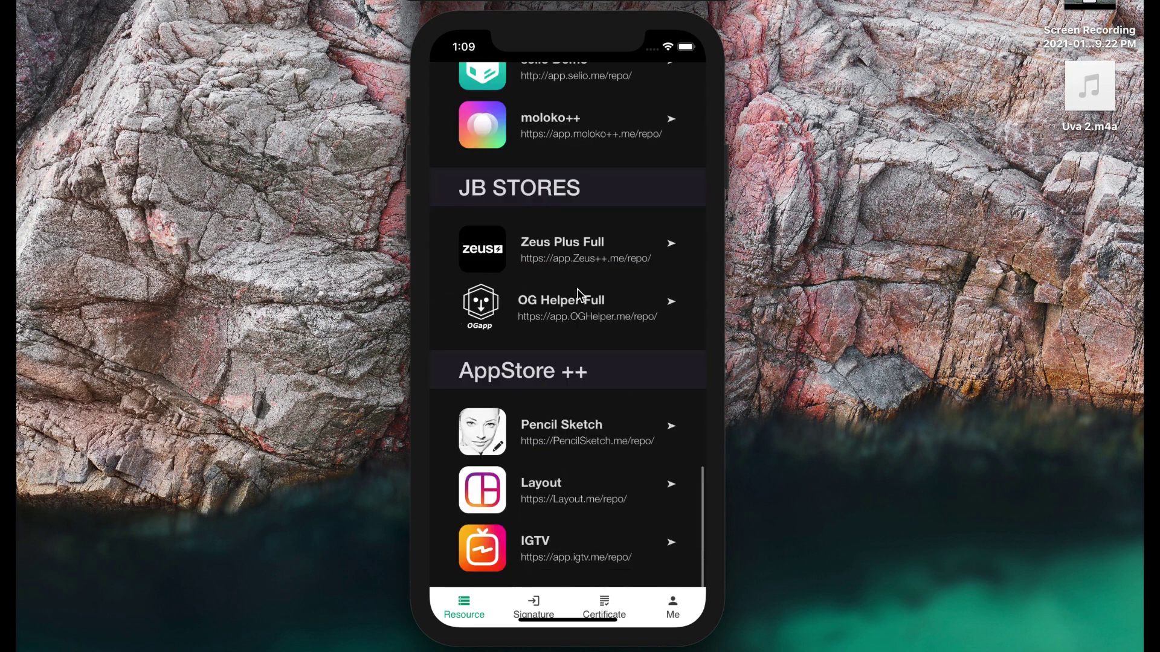
scroll(578, 289, up, 15)
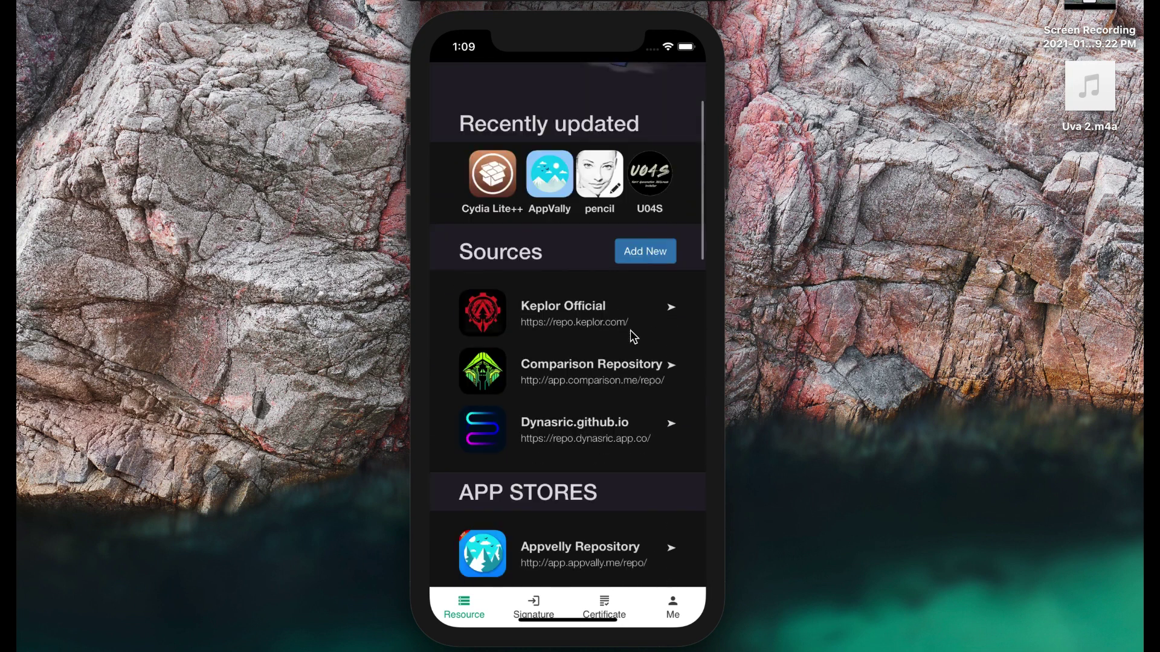
scroll(652, 301, up, 5)
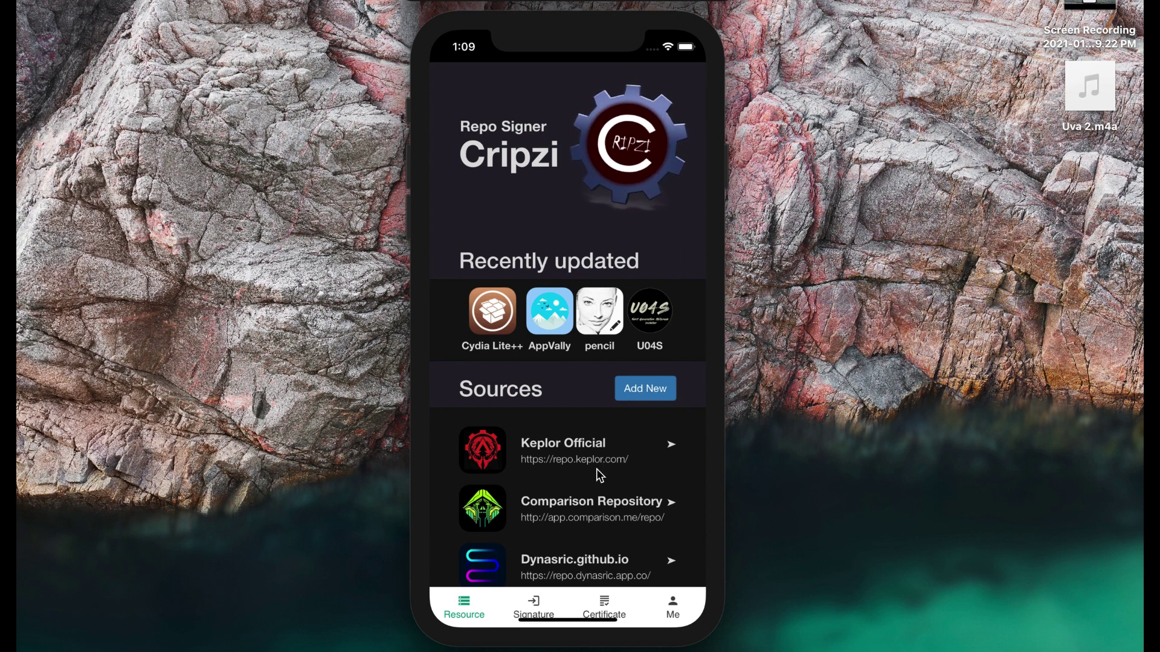
scroll(628, 274, down, 15)
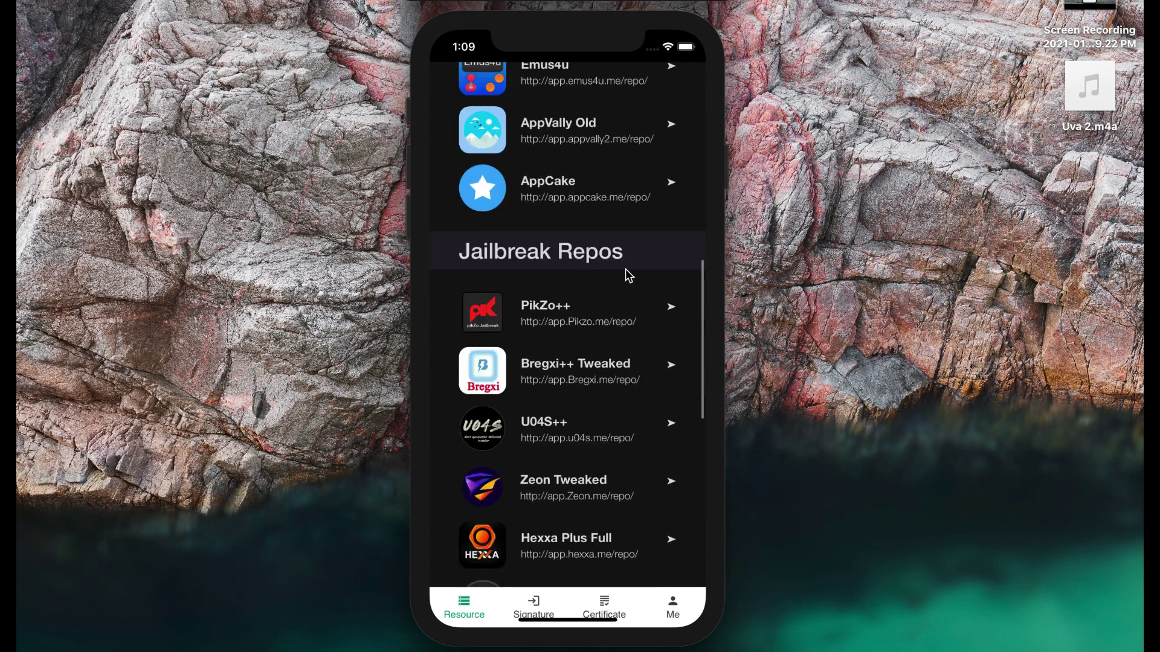
scroll(628, 275, down, 5)
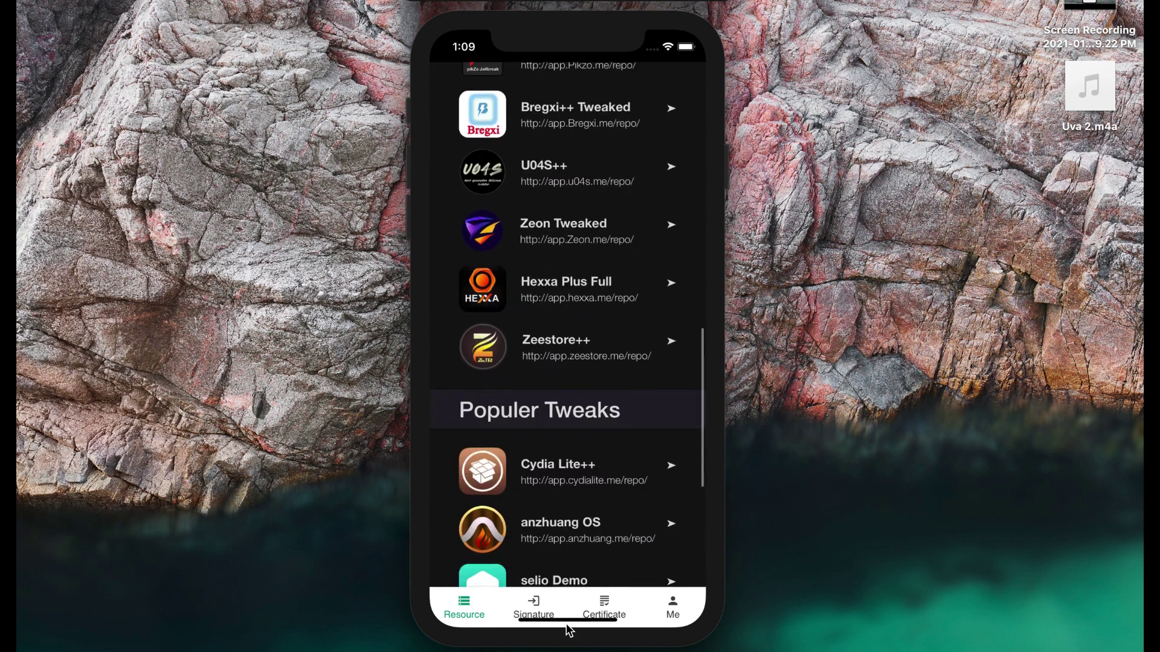